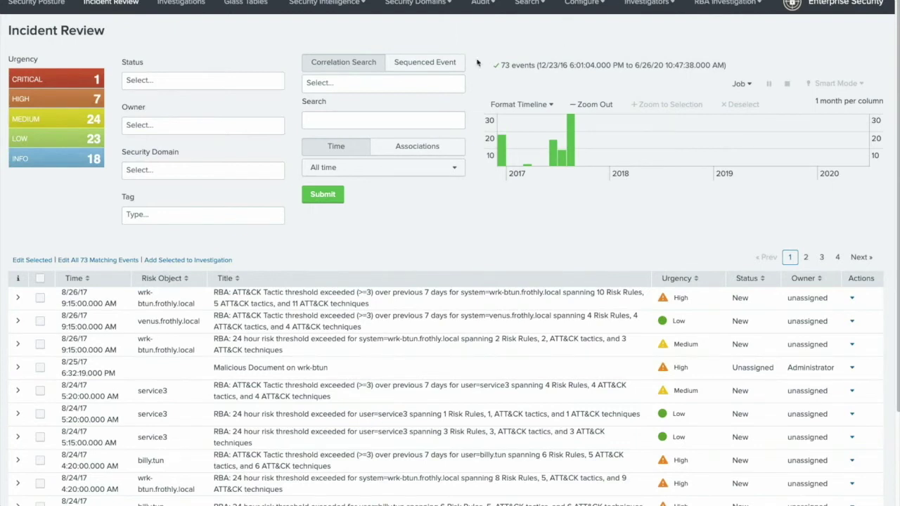
scroll(404, 216, "down", 3)
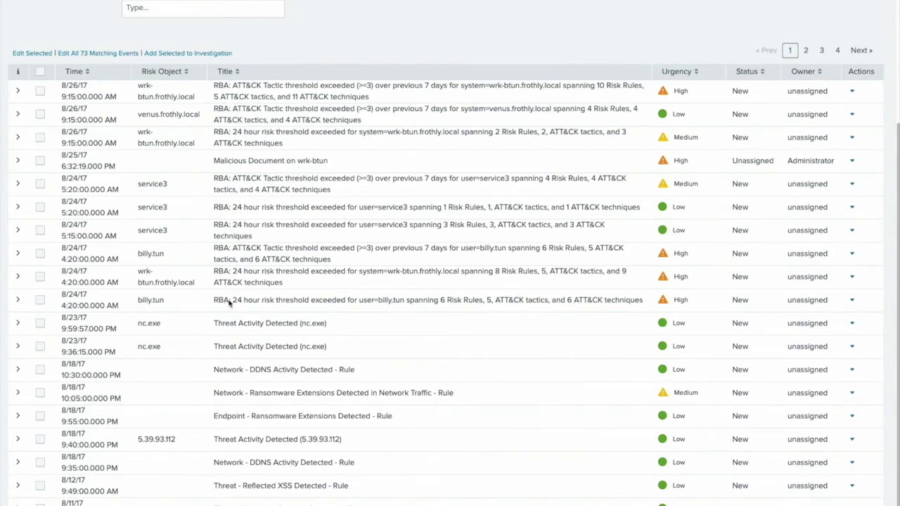
scroll(256, 156, "up", 1)
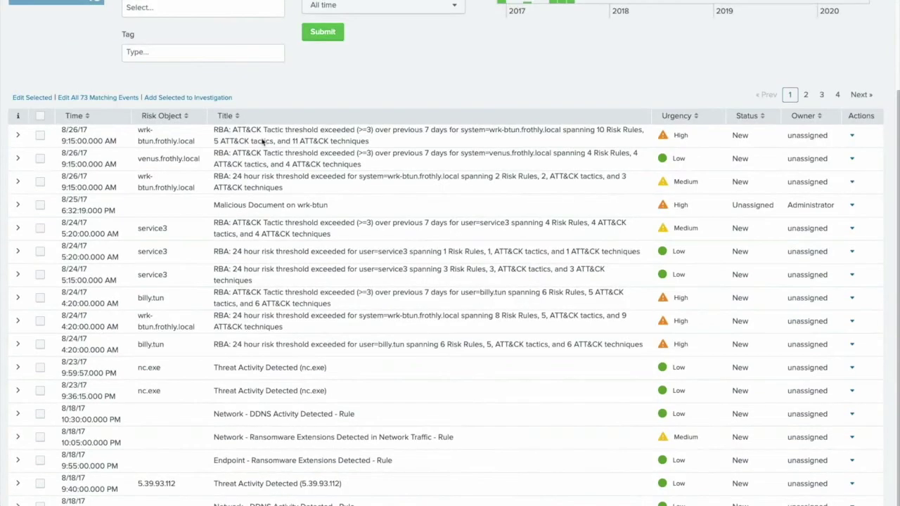
scroll(309, 98, "up", 2)
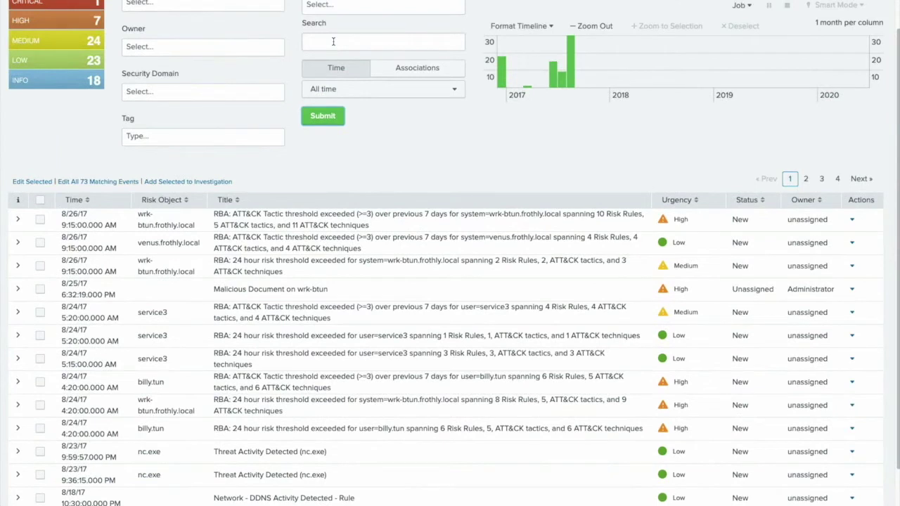
Step: Search notable events for 'rba' to narrow Incident Review to the 12 RBA notables
left_click(410, 45)
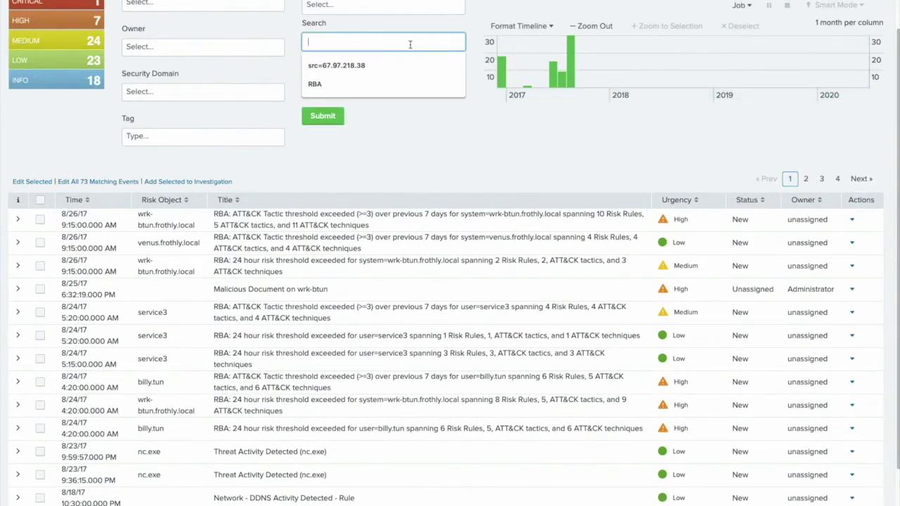
type("rba")
left_click(335, 115)
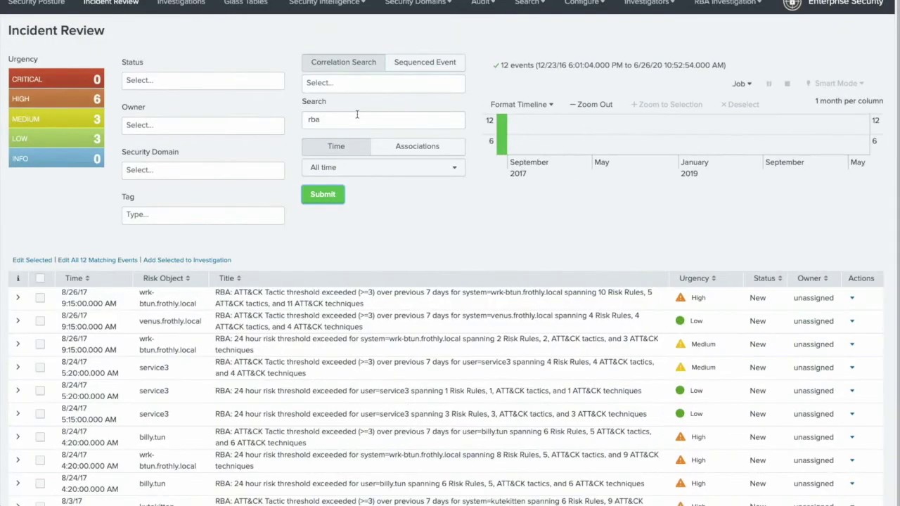
scroll(479, 238, "down", 1)
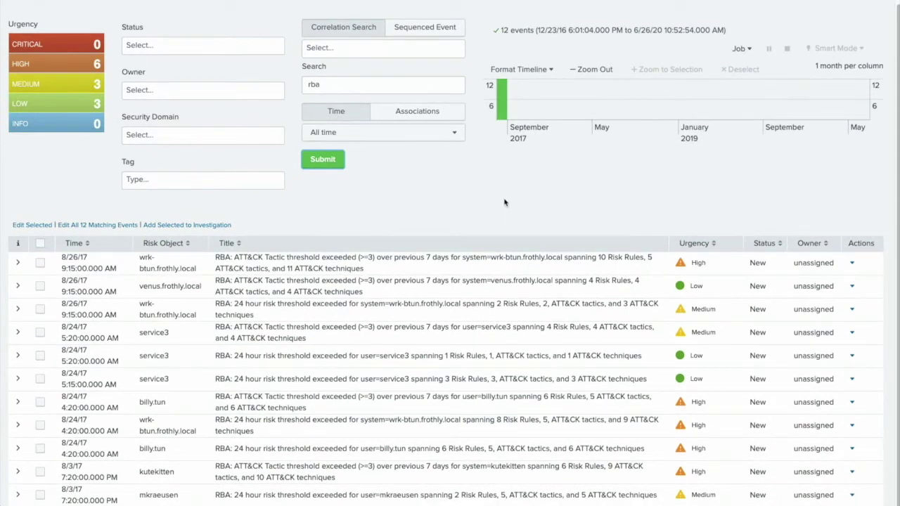
scroll(502, 204, "up", 1)
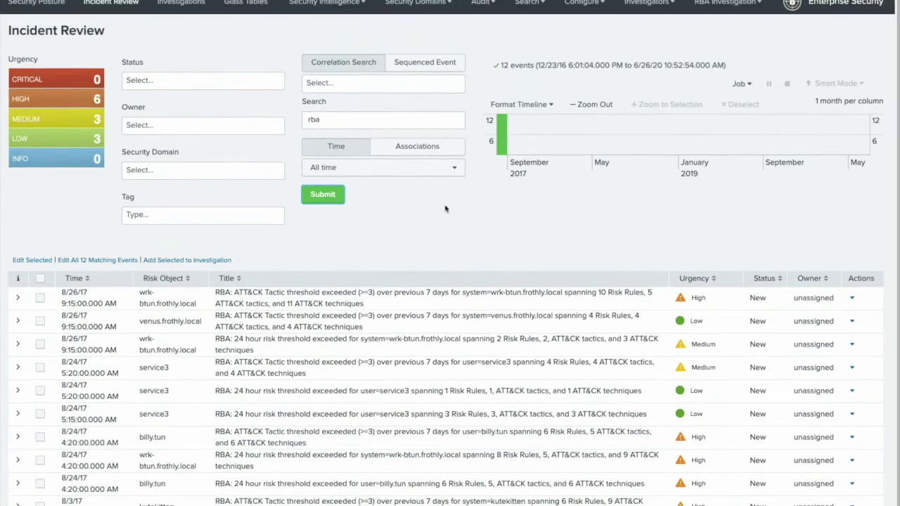
scroll(425, 223, "down", 1)
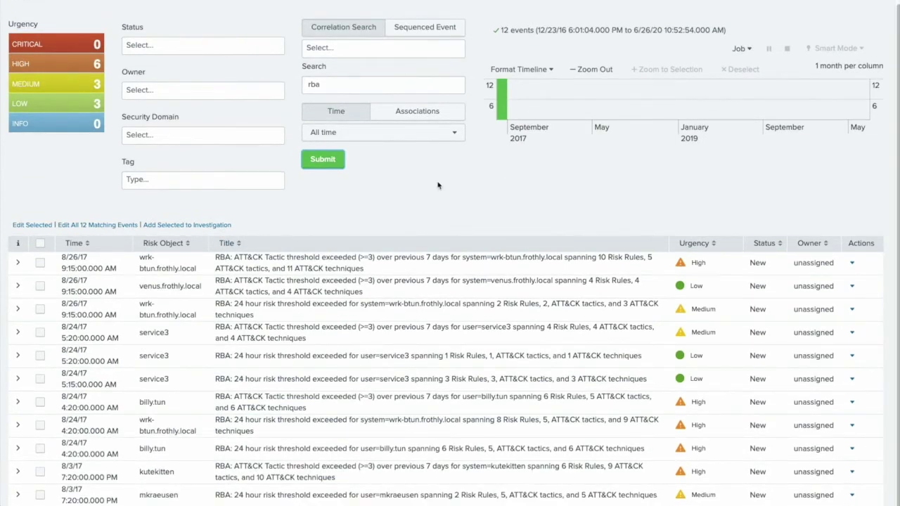
scroll(446, 189, "up", 1)
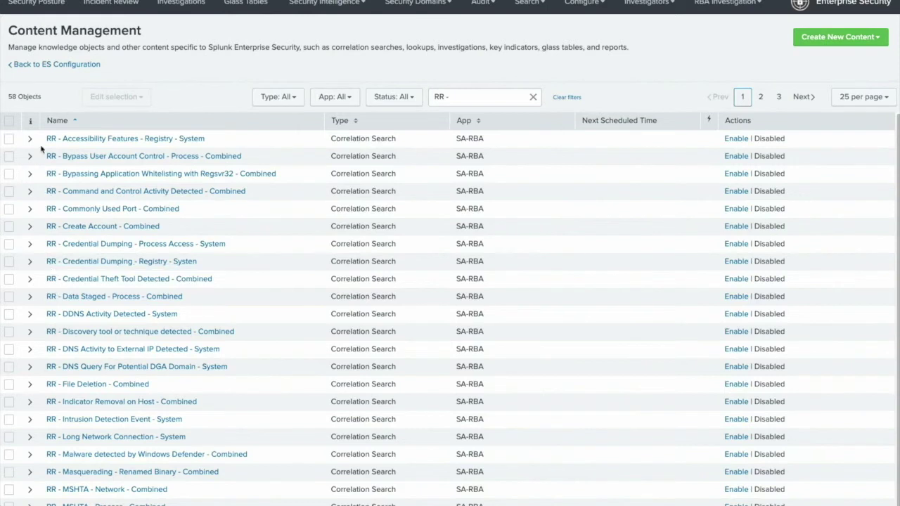
left_click_drag(455, 96, 432, 97)
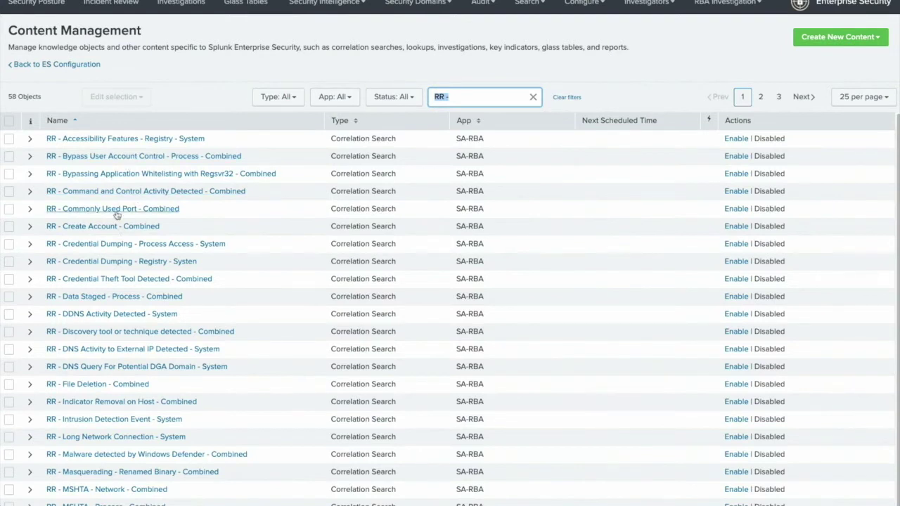
Step: Filter Content Management on 'RIR -' to show the two RIR threshold searches
type("RIR -")
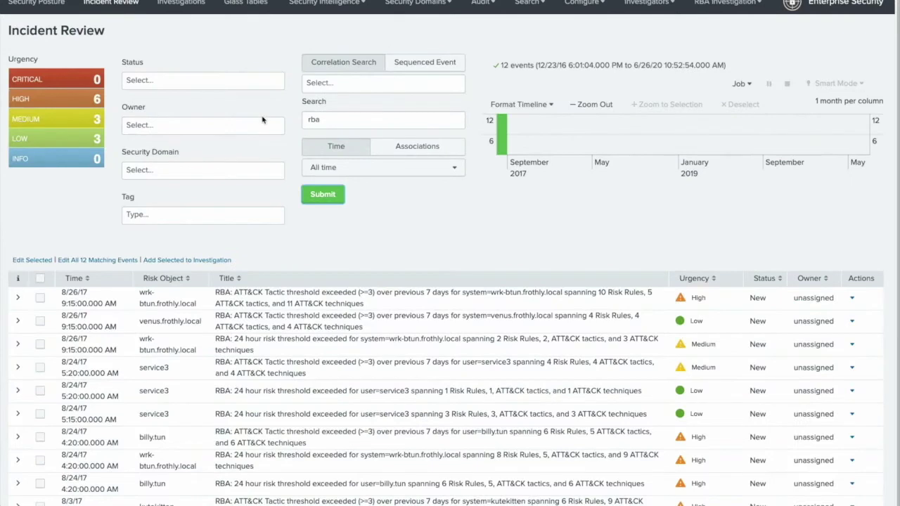
scroll(259, 123, "down", 1)
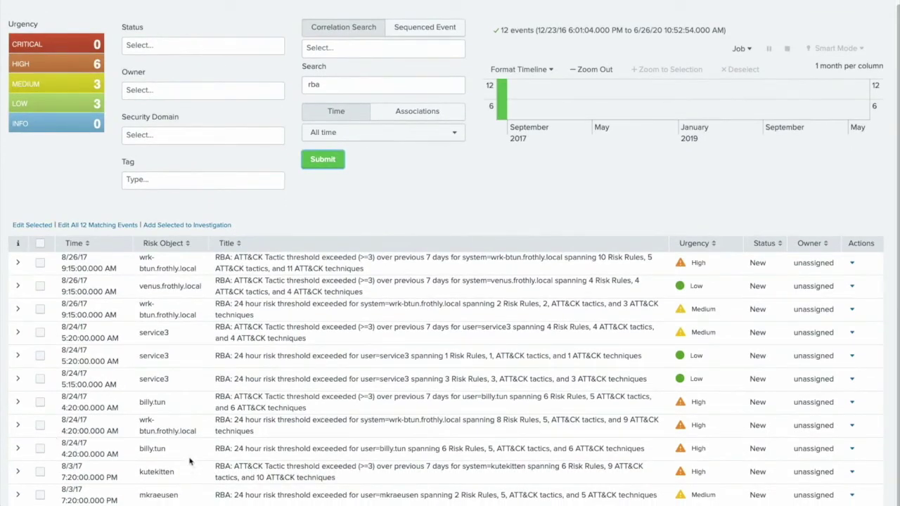
Step: Expand the user's 24-hour risk threshold alert to reveal its details
left_click_drag(139, 448, 163, 448)
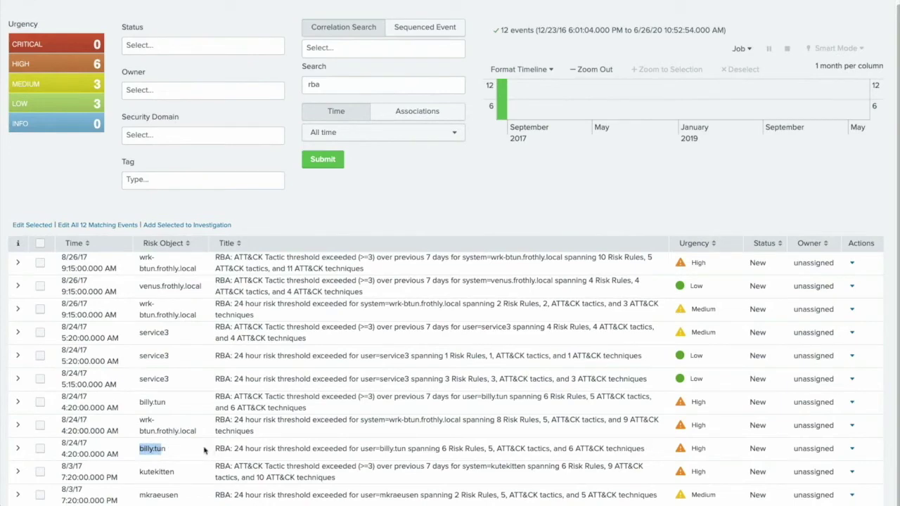
left_click(20, 453)
scroll(247, 370, "down", 6)
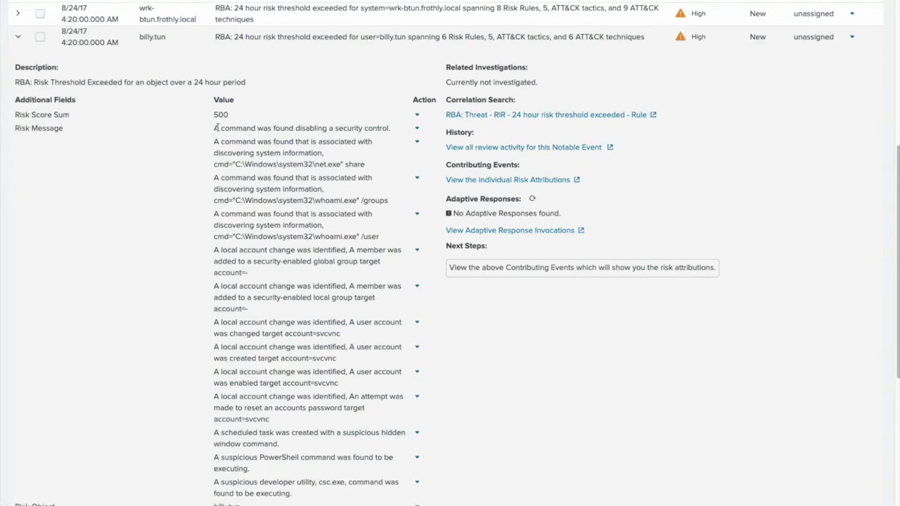
Step: Review the discovery, security-control and whoami.exe risk messages and the Risk Score Sum of 500
left_click_drag(216, 128, 390, 129)
left_click_drag(258, 142, 315, 152)
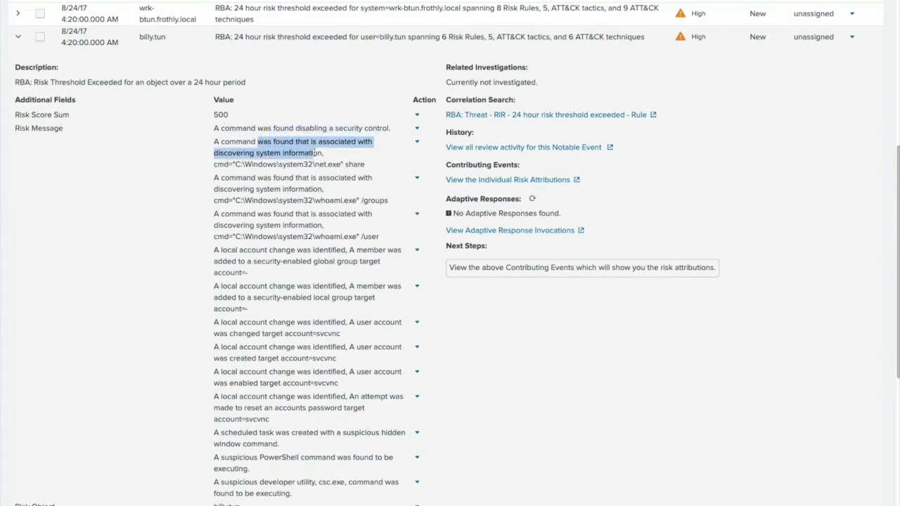
left_click(283, 141)
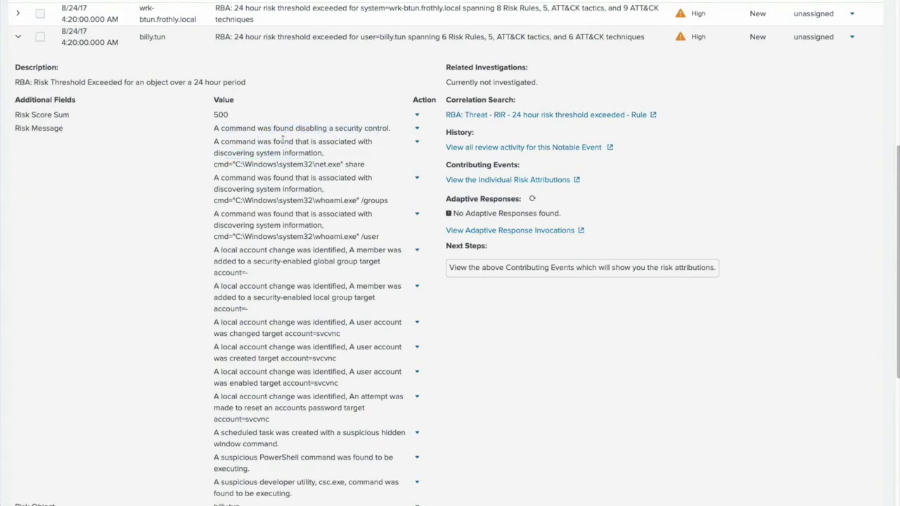
left_click_drag(241, 129, 351, 131)
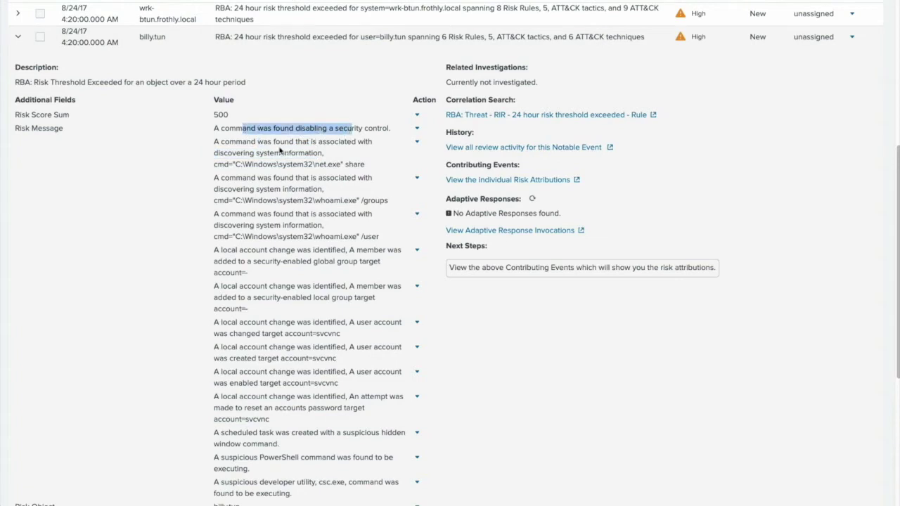
left_click_drag(263, 141, 337, 200)
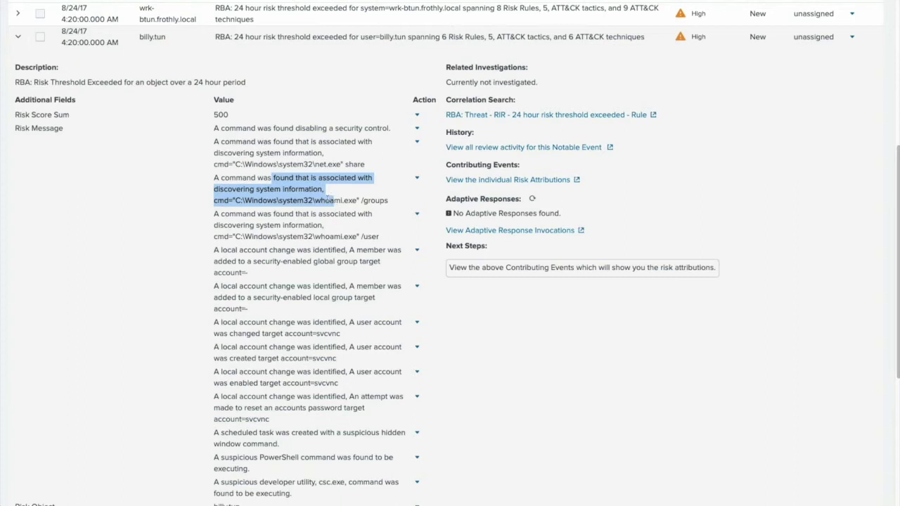
left_click(292, 165)
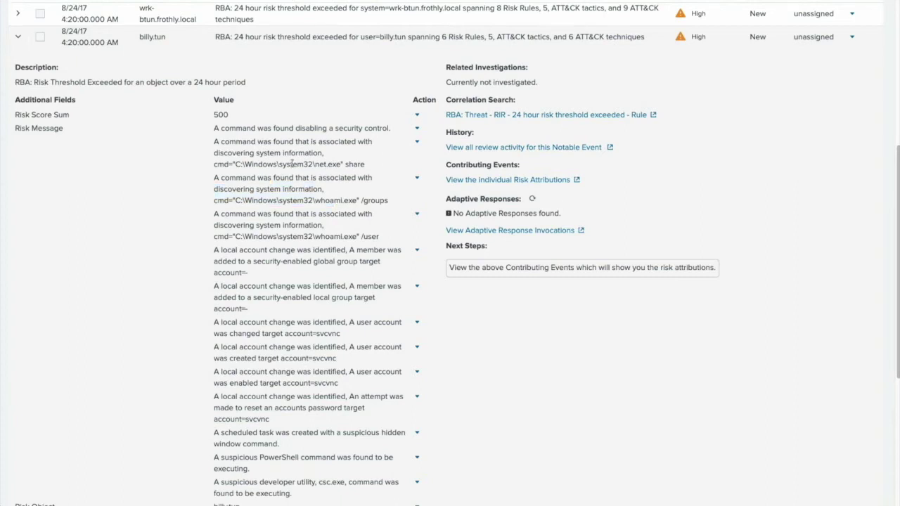
left_click_drag(230, 128, 268, 129)
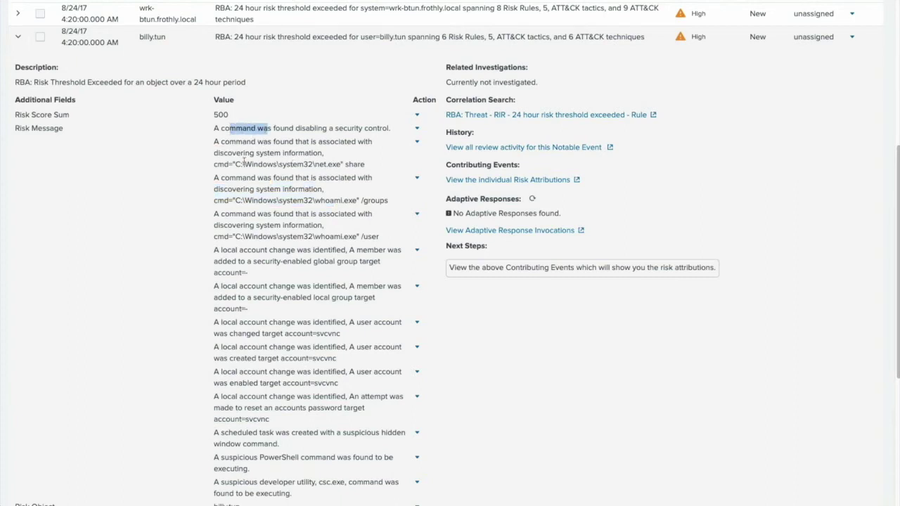
left_click_drag(242, 213, 311, 236)
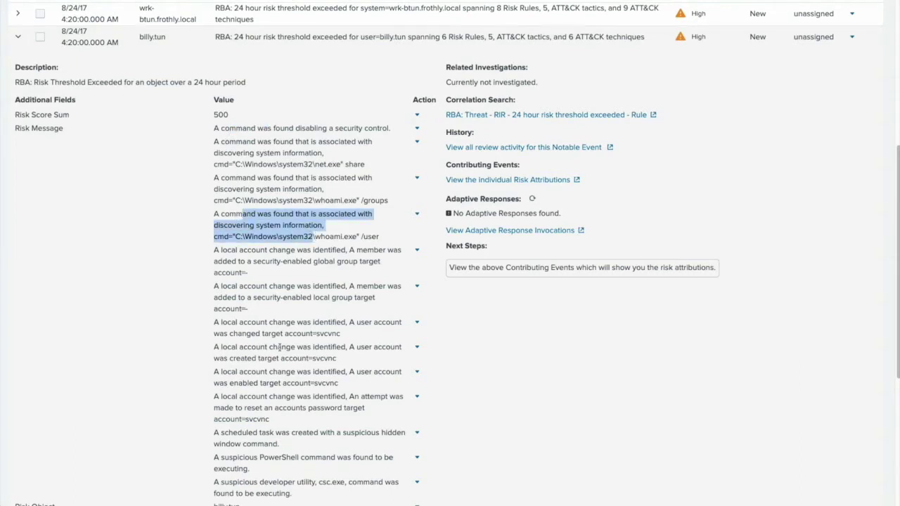
left_click_drag(215, 504, 241, 505)
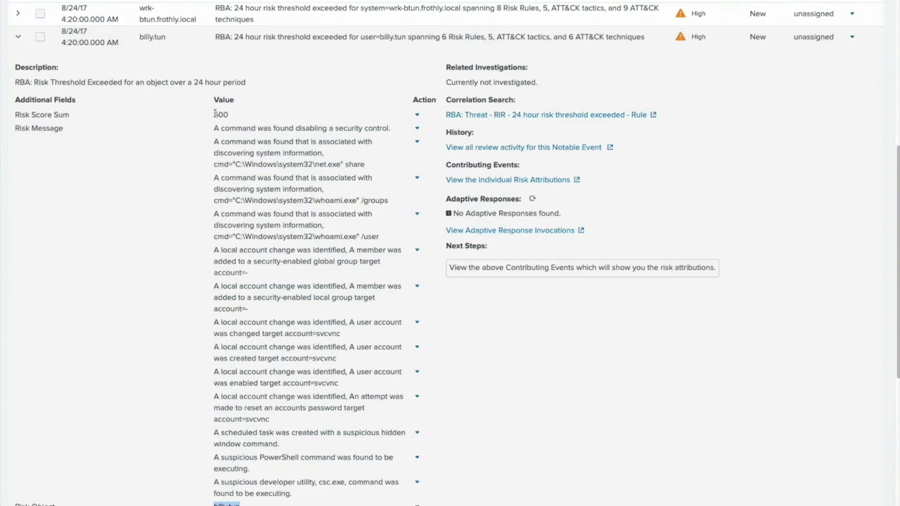
left_click_drag(215, 114, 230, 114)
Step: Show the actions available in the Risk Object Action dropdown
scroll(289, 250, "down", 1)
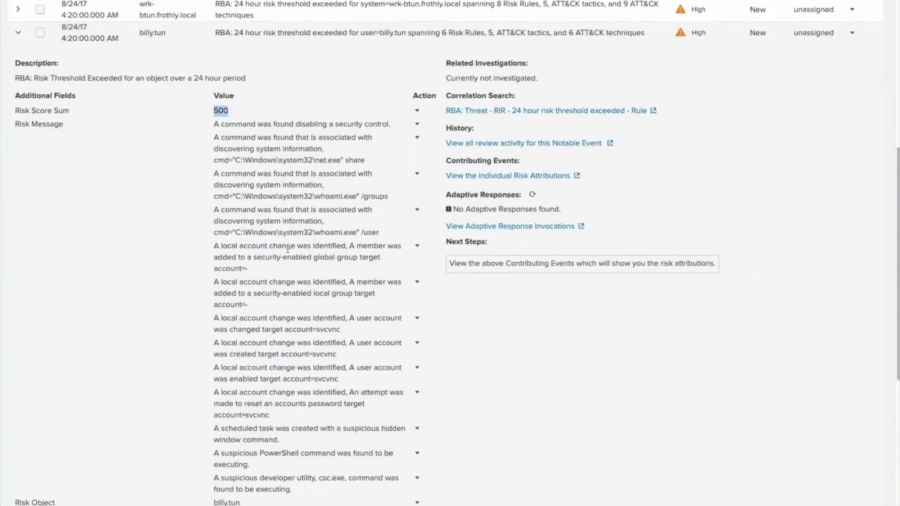
scroll(282, 218, "down", 3)
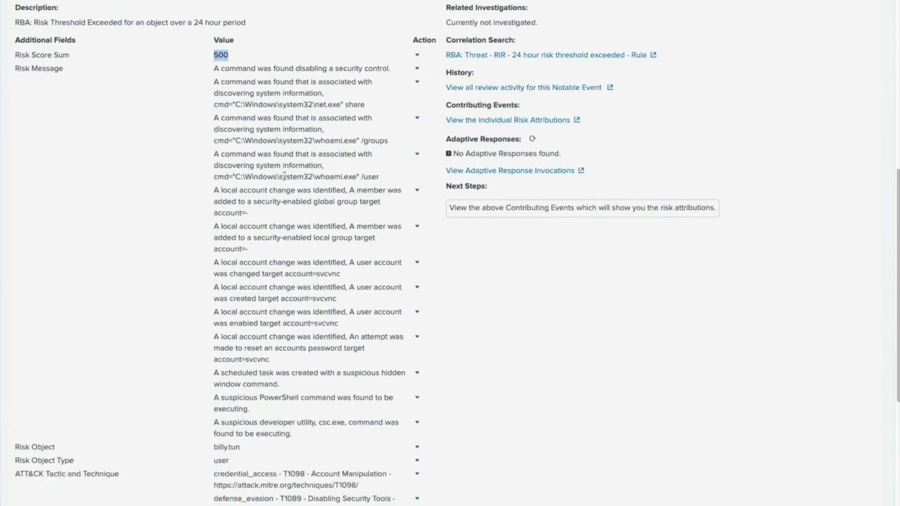
scroll(286, 233, "down", 1)
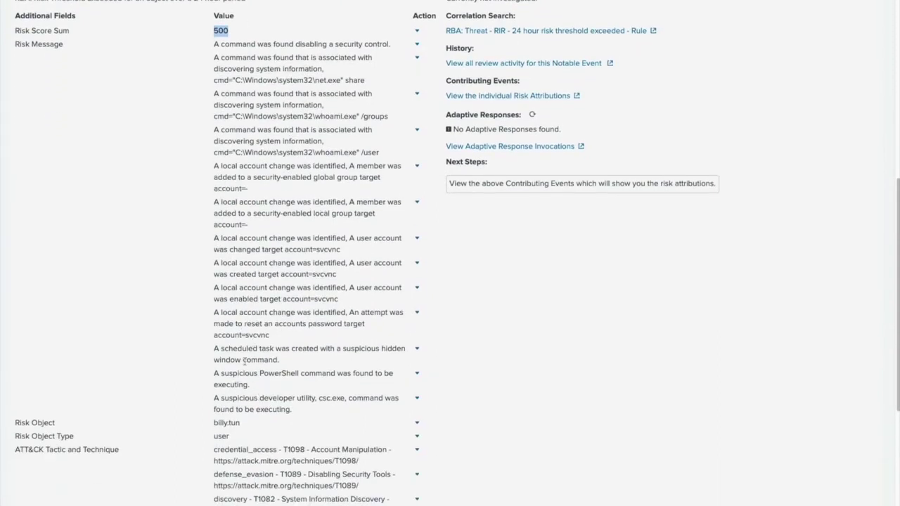
left_click(417, 423)
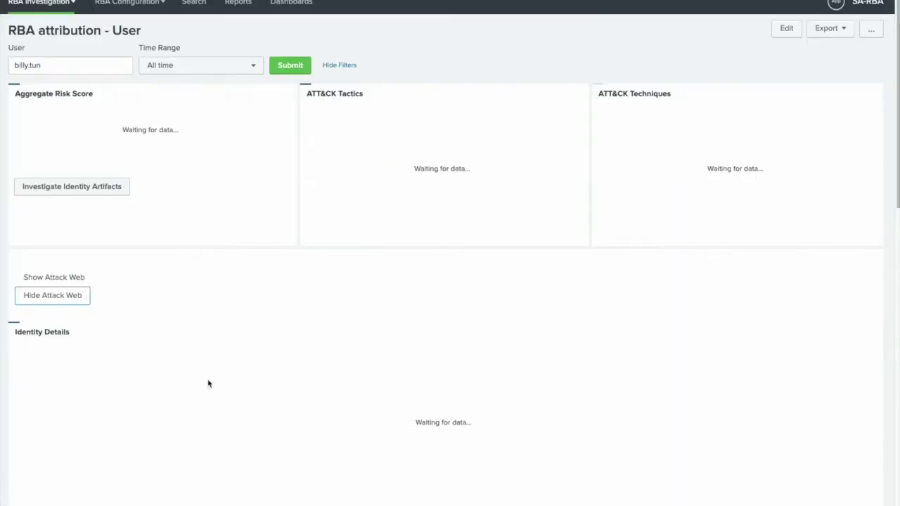
left_click_drag(113, 30, 140, 31)
scroll(457, 44, "down", 1)
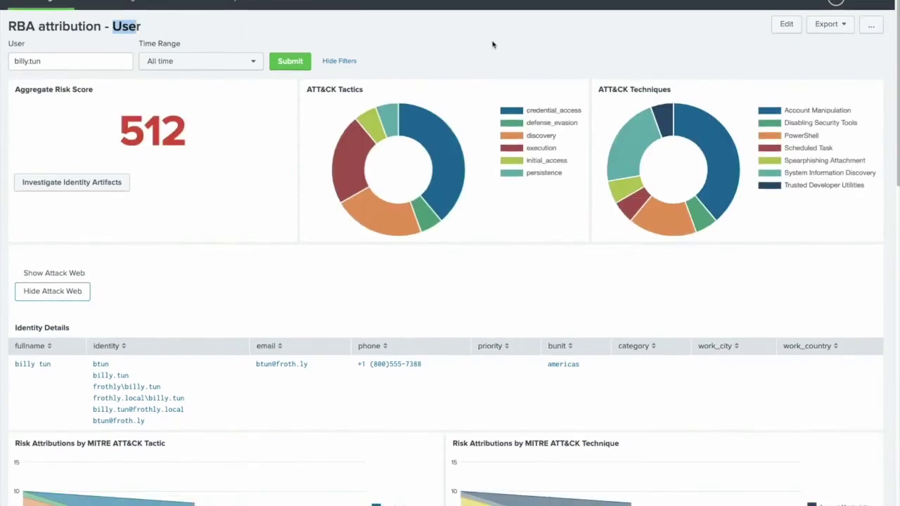
left_click(68, 60)
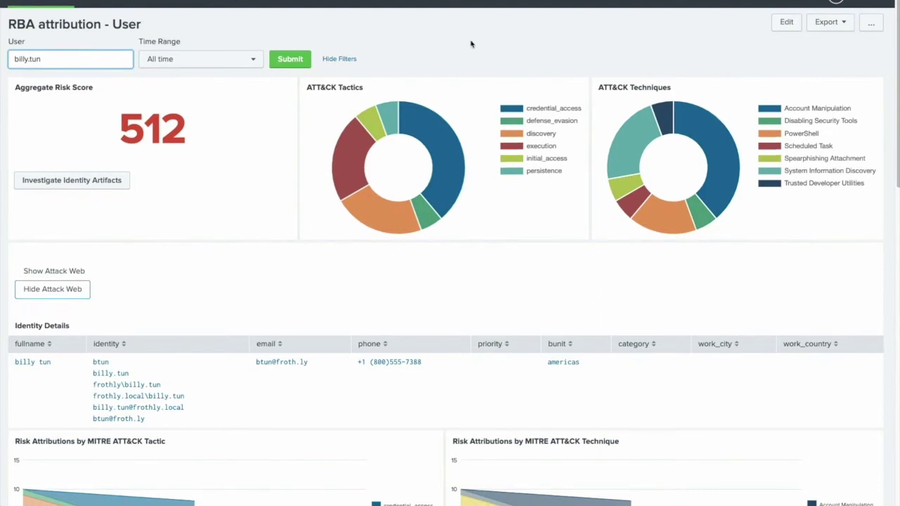
Step: Scan the ATT&CK and risk rule panels, then drill into the User Account Changes rule's events
scroll(477, 32, "down", 2)
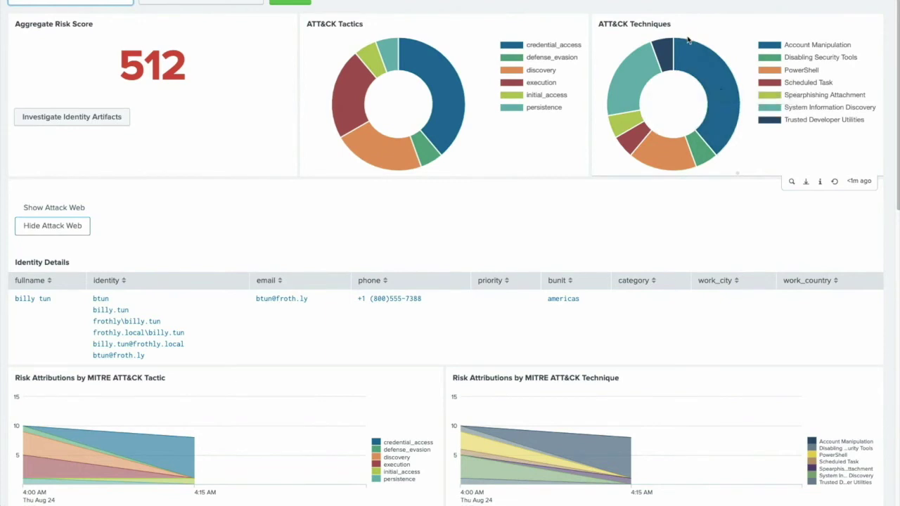
scroll(582, 24, "down", 1)
scroll(583, 24, "down", 3)
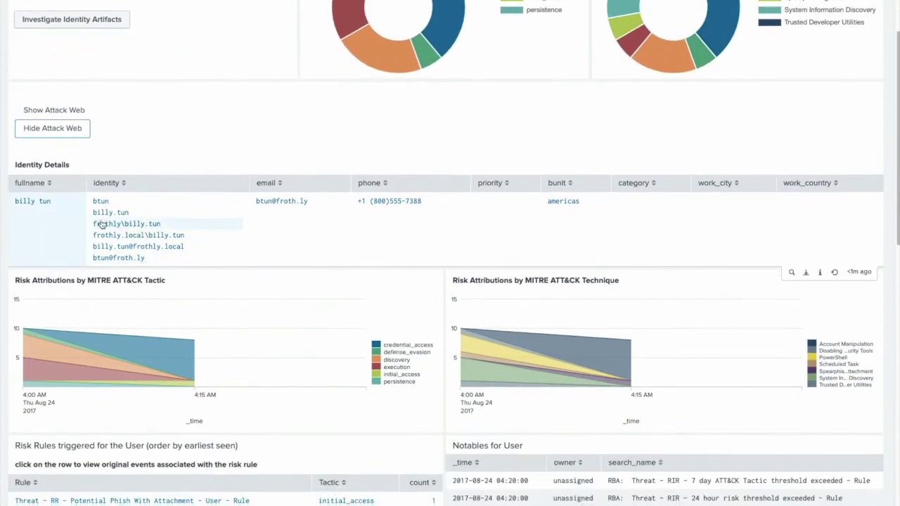
scroll(211, 211, "down", 2)
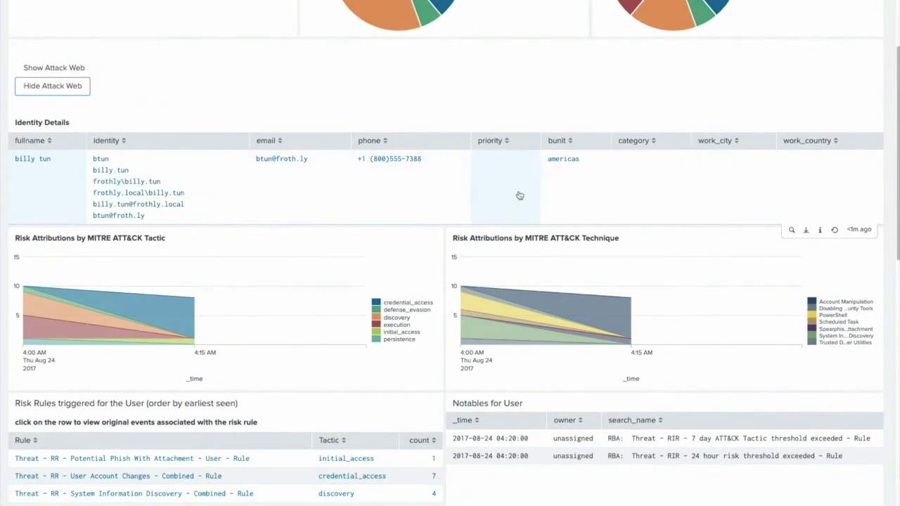
scroll(457, 191, "down", 3)
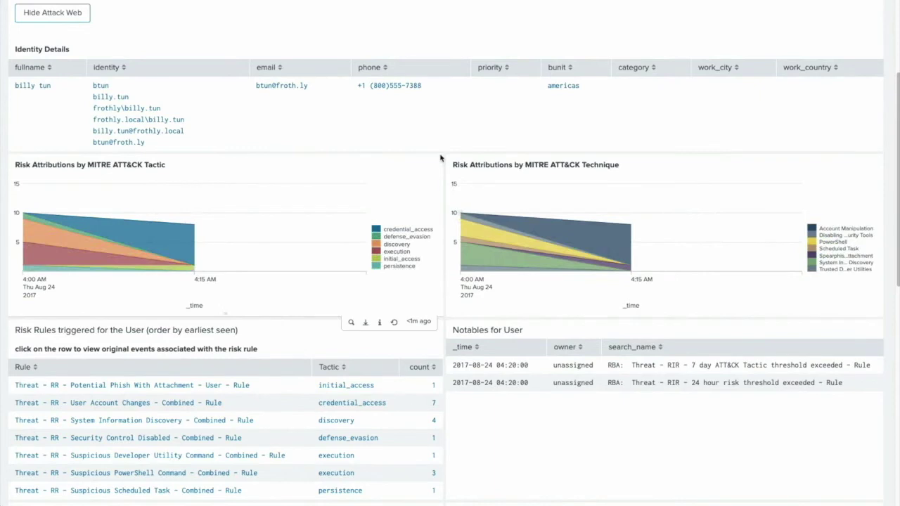
scroll(444, 158, "down", 3)
scroll(422, 190, "down", 2)
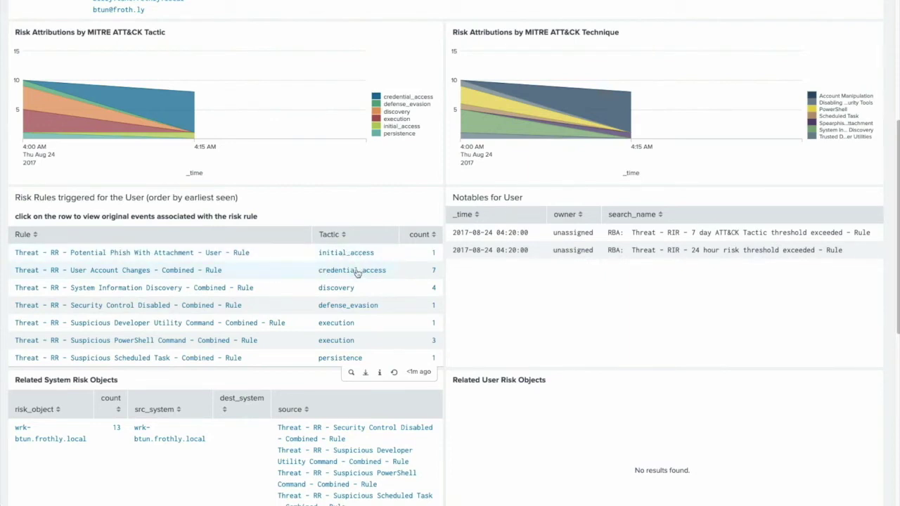
left_click(231, 273)
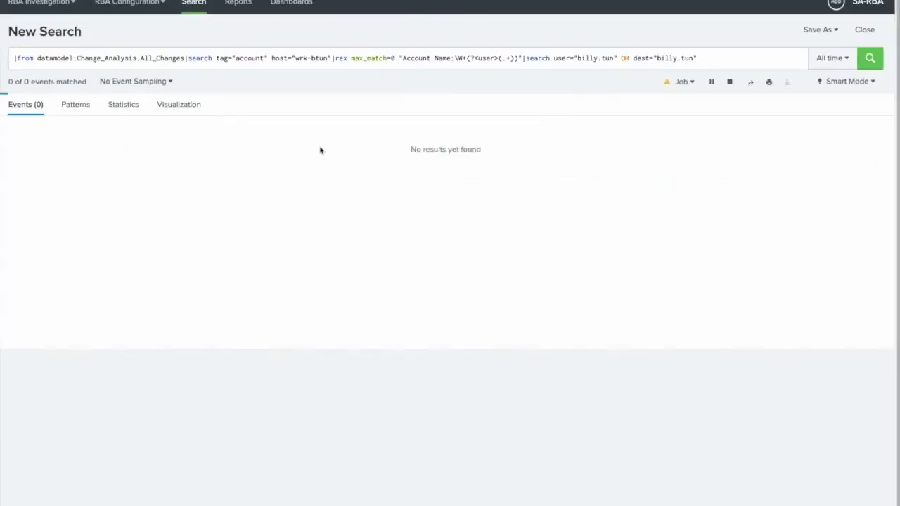
left_click_drag(14, 59, 341, 68)
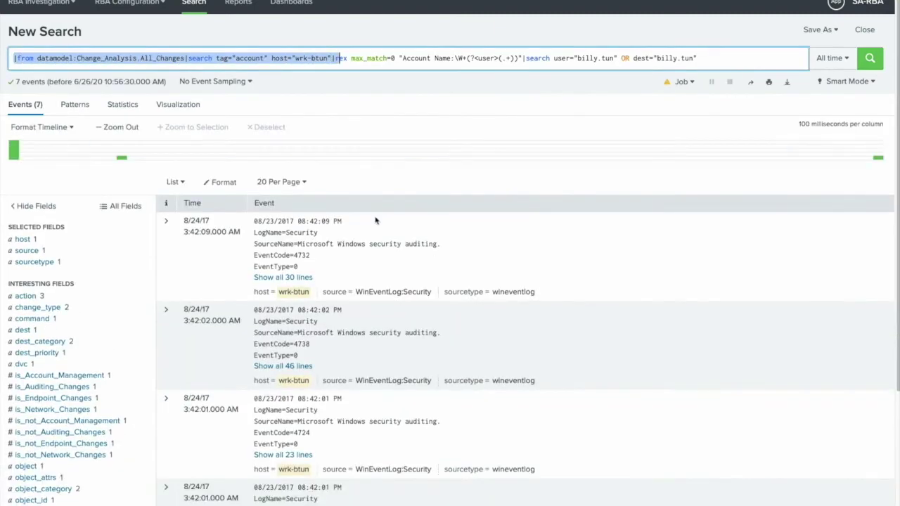
left_click(190, 229)
scroll(398, 236, "down", 5)
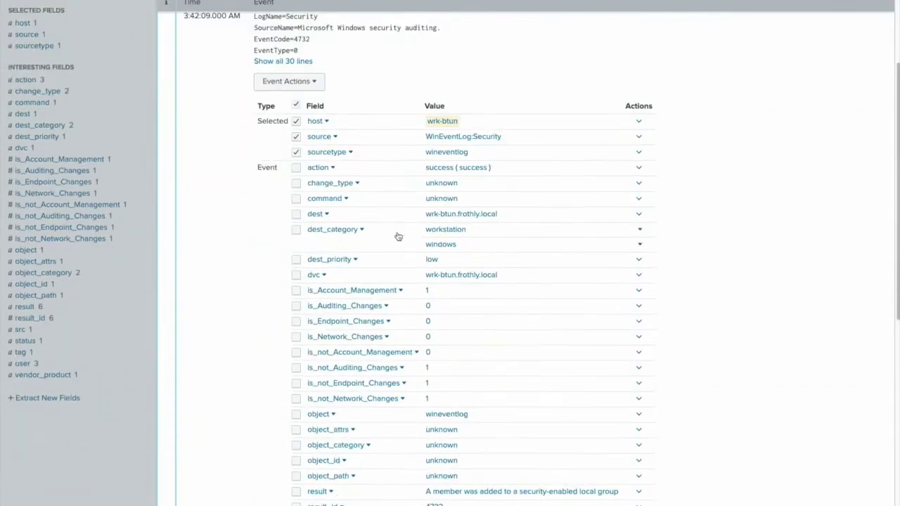
scroll(399, 236, "up", 5)
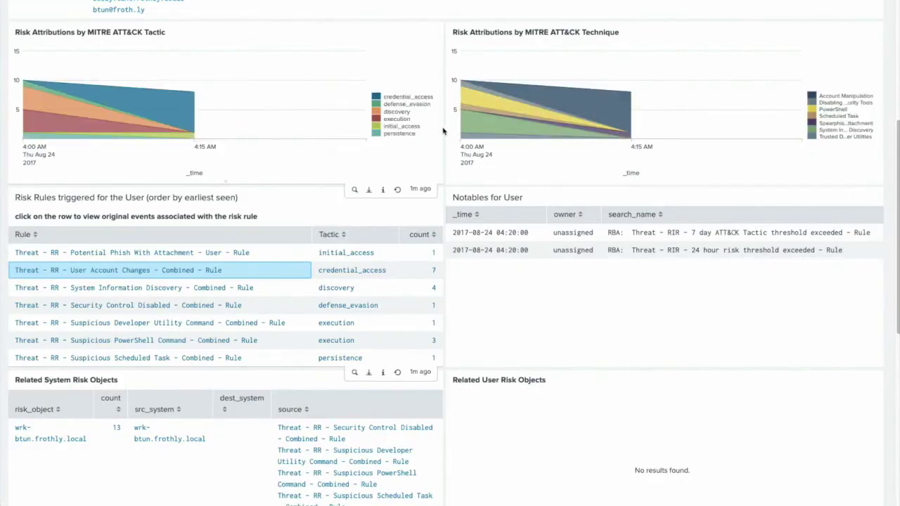
Step: Scroll down to the Related System Risk Objects panel listing wrk-btun.frothly.local
scroll(281, 211, "down", 1)
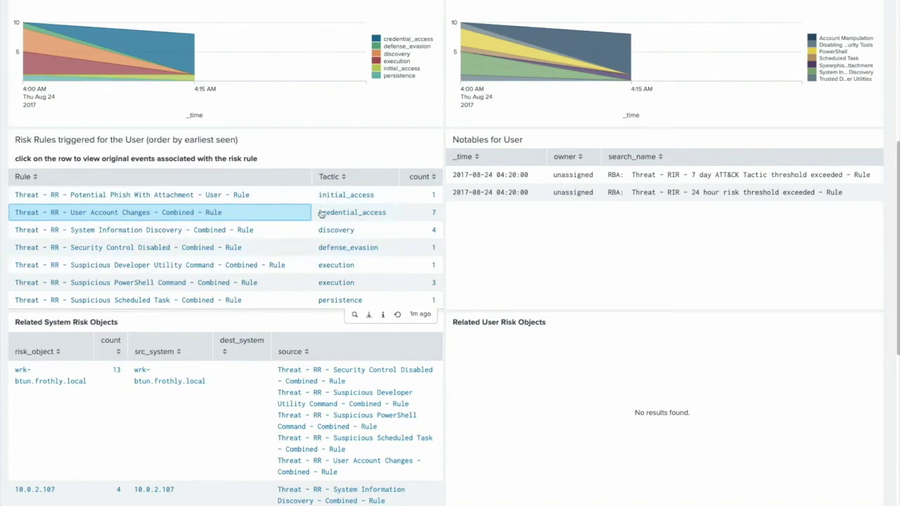
scroll(446, 117, "down", 1)
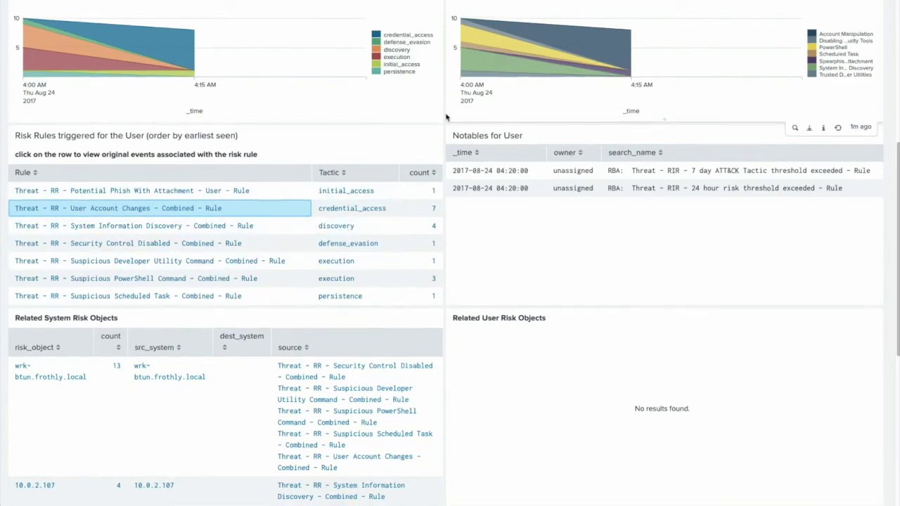
scroll(445, 118, "down", 3)
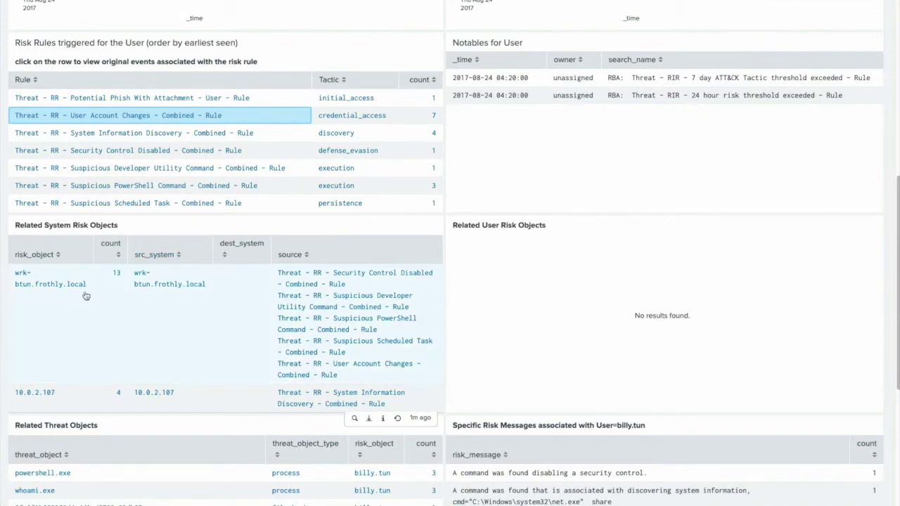
scroll(446, 197, "down", 1)
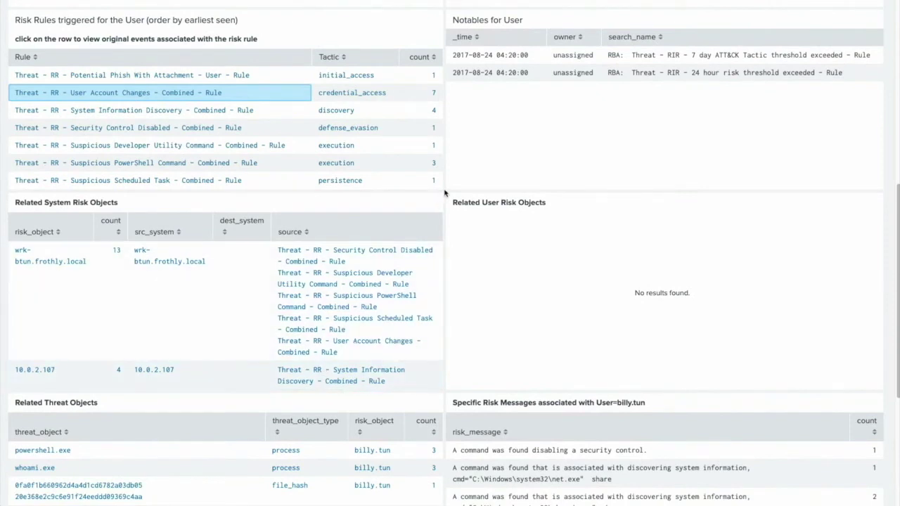
scroll(445, 193, "down", 1)
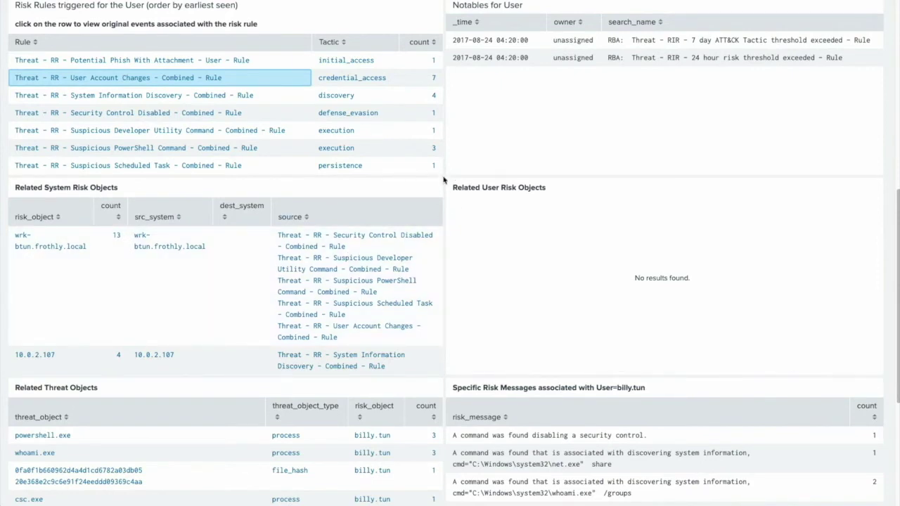
scroll(446, 181, "down", 2)
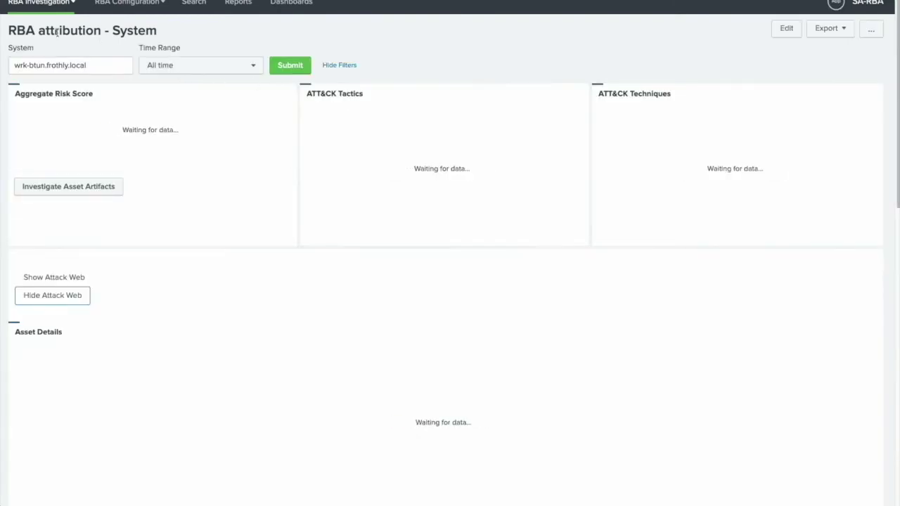
Step: Review wrk-btun.frothly.local's 806 risk score, Asset Details, Risk Rules, Notables and Related Risk Objects
left_click_drag(27, 30, 155, 33)
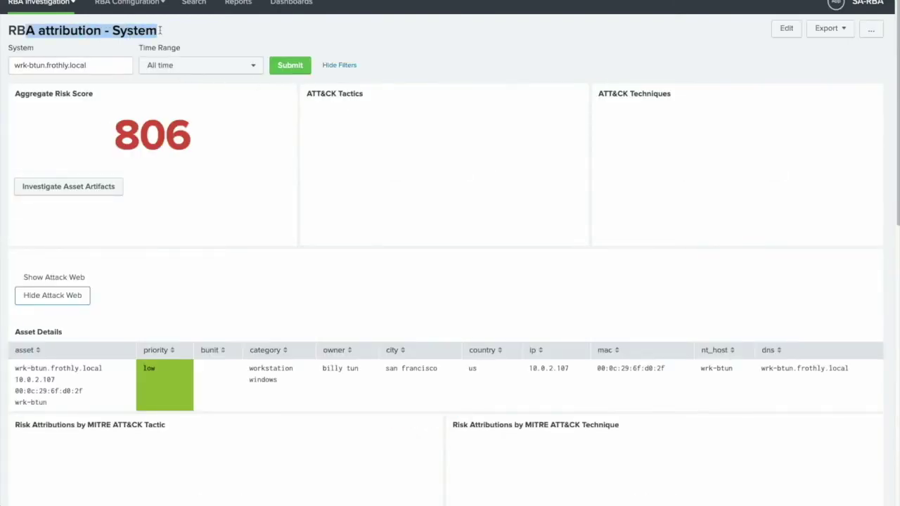
scroll(623, 24, "down", 1)
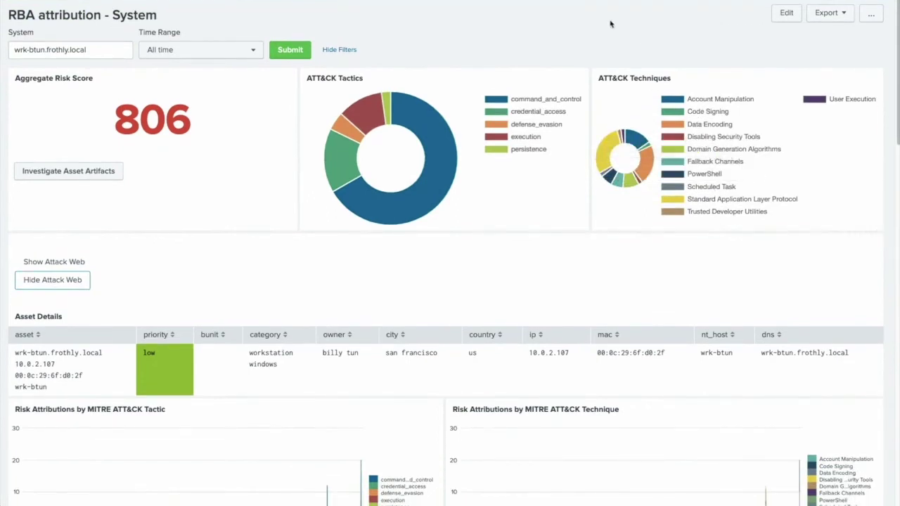
scroll(458, 240, "down", 2)
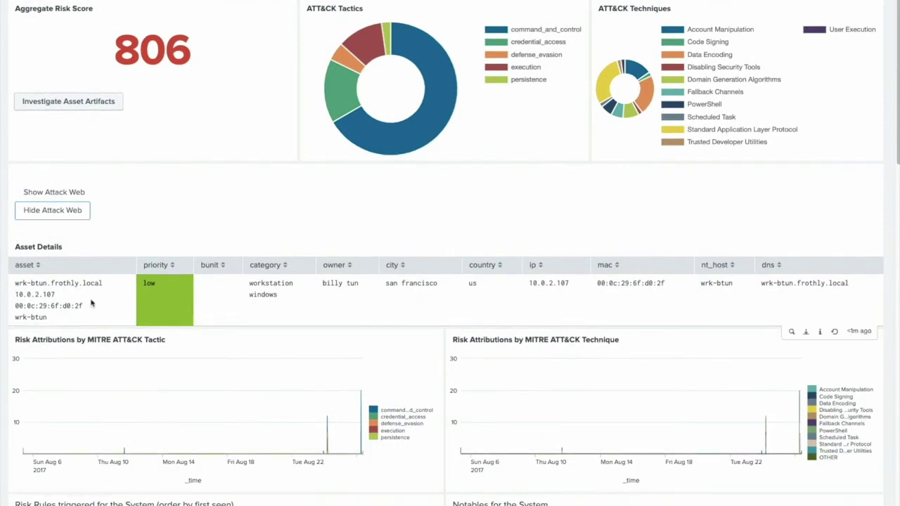
scroll(588, 151, "down", 2)
scroll(588, 148, "down", 5)
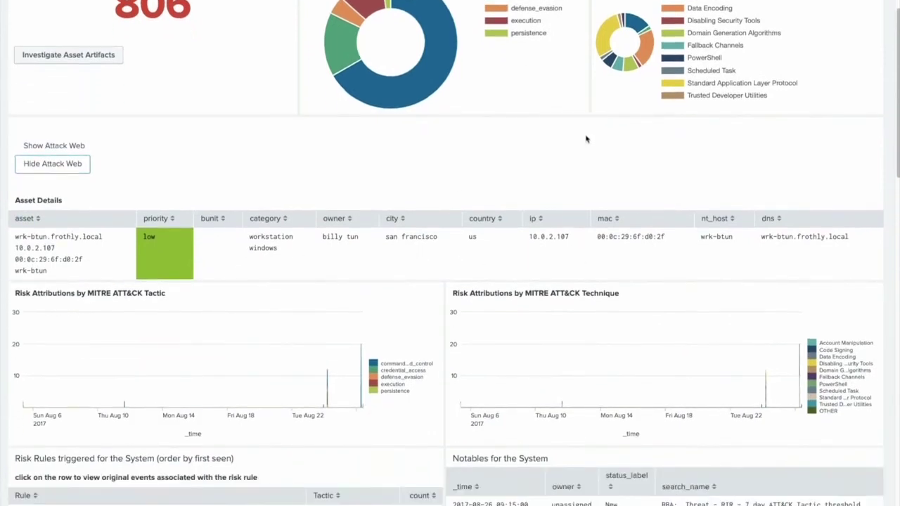
scroll(443, 183, "down", 1)
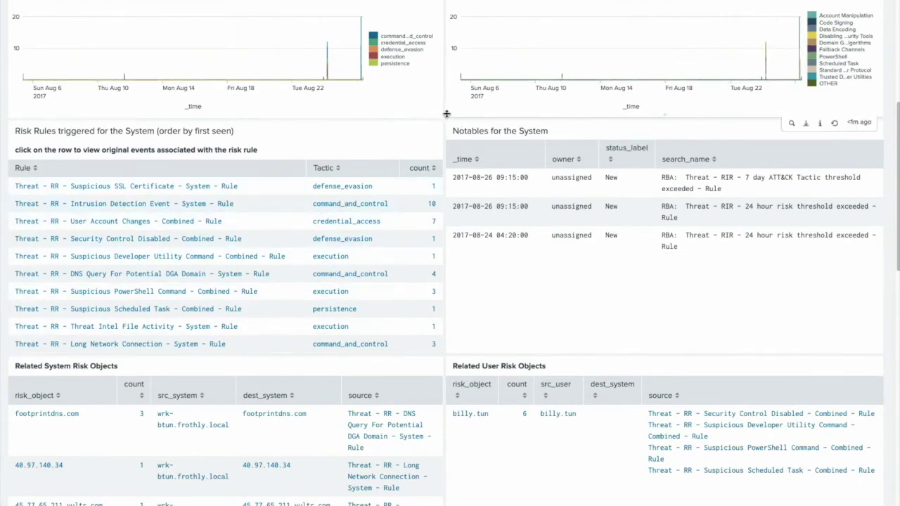
scroll(445, 116, "down", 1)
scroll(445, 121, "down", 3)
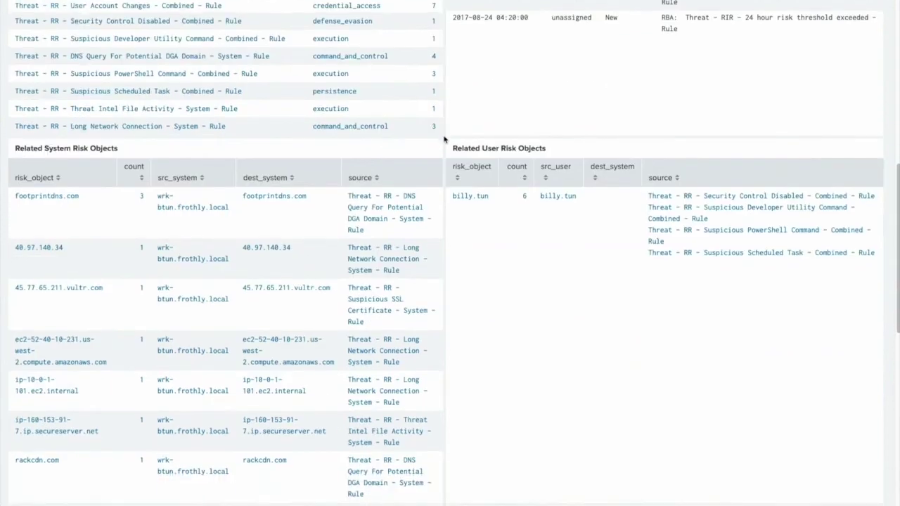
scroll(446, 129, "down", 1)
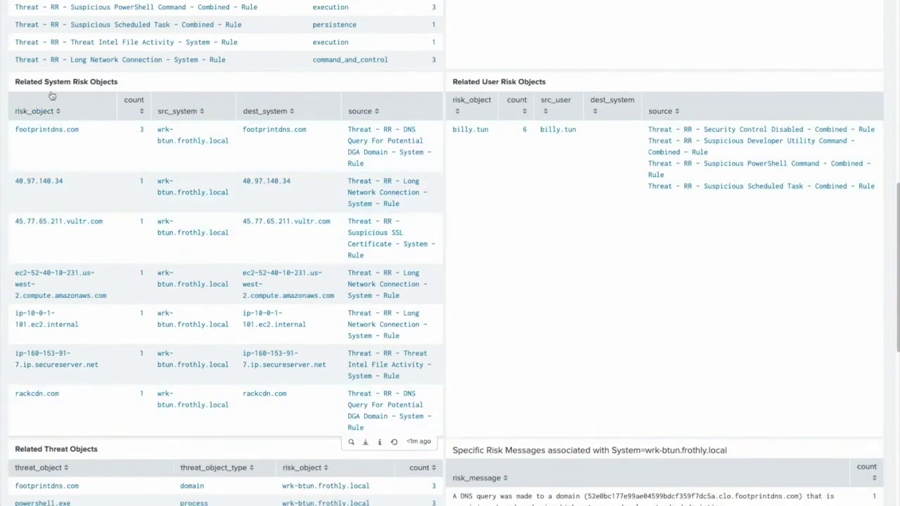
left_click_drag(34, 82, 124, 83)
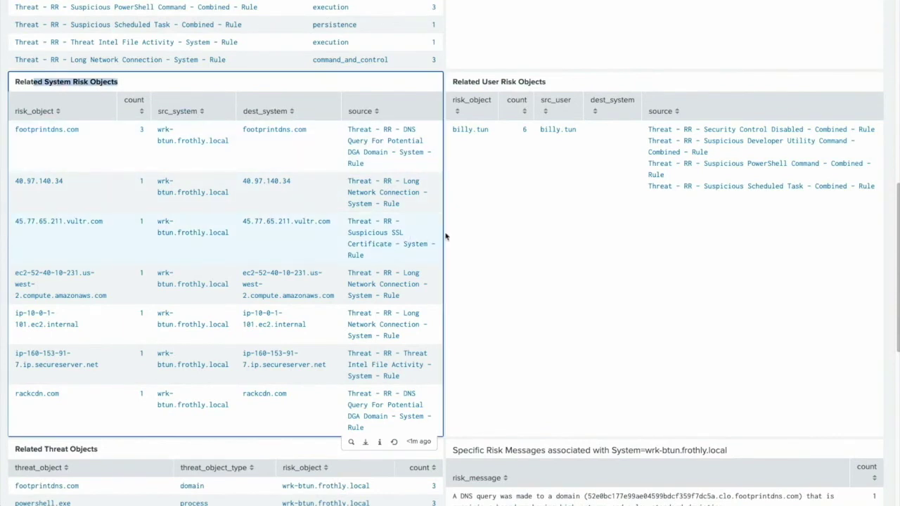
left_click(472, 239)
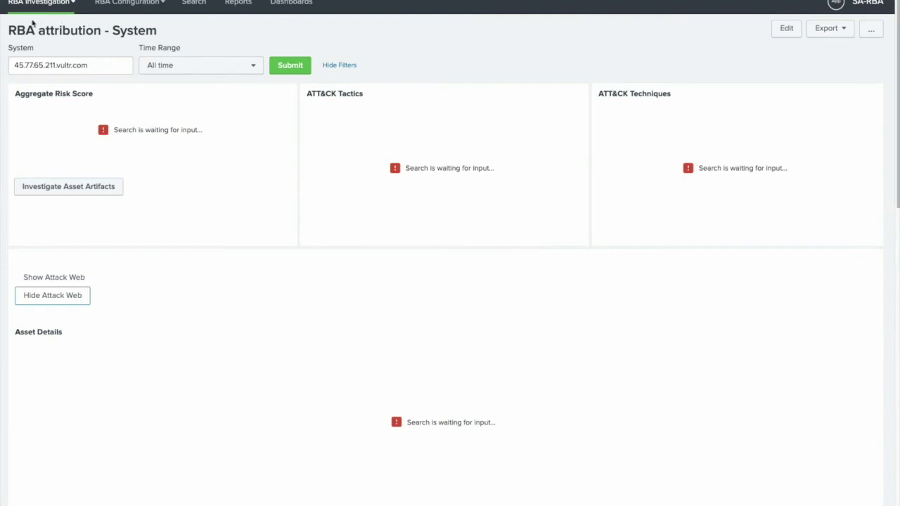
Step: Scroll through the System attribution dashboard's related threat objects and risk messages
left_click_drag(36, 31, 160, 35)
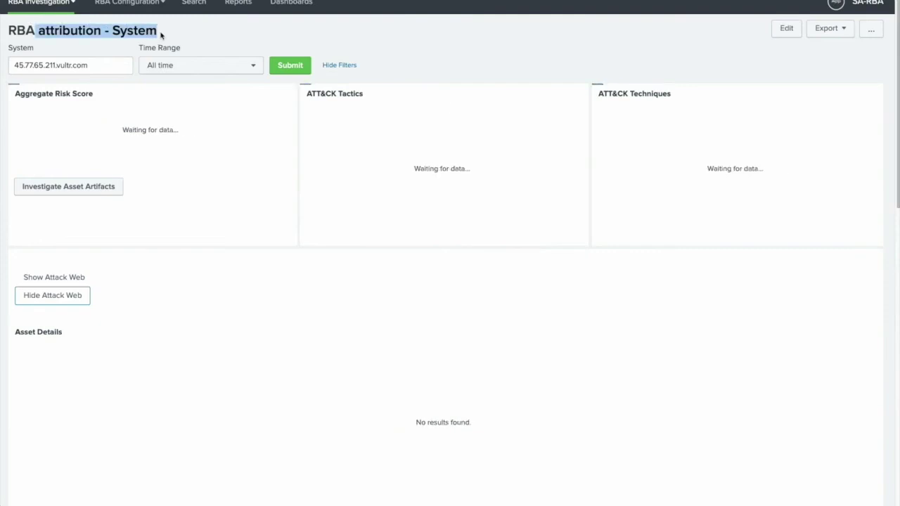
left_click(96, 66)
scroll(503, 35, "down", 1)
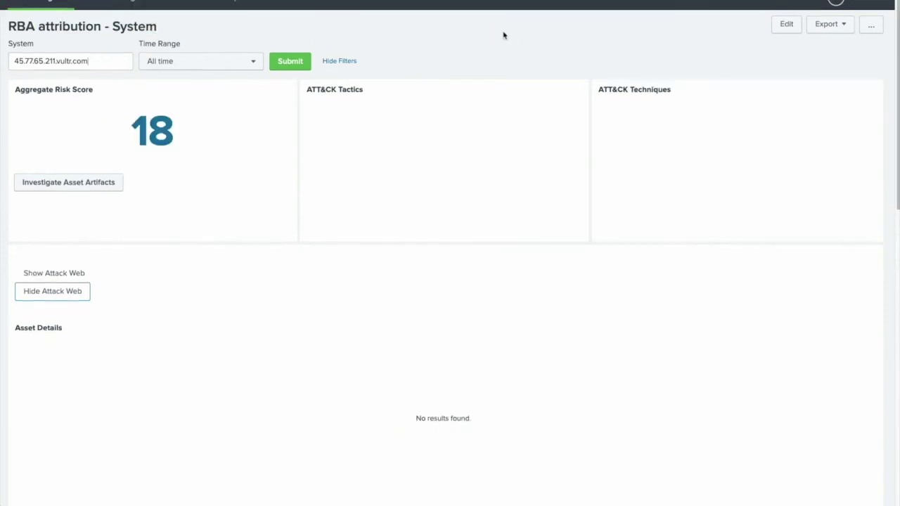
scroll(542, 37, "down", 2)
scroll(526, 41, "down", 6)
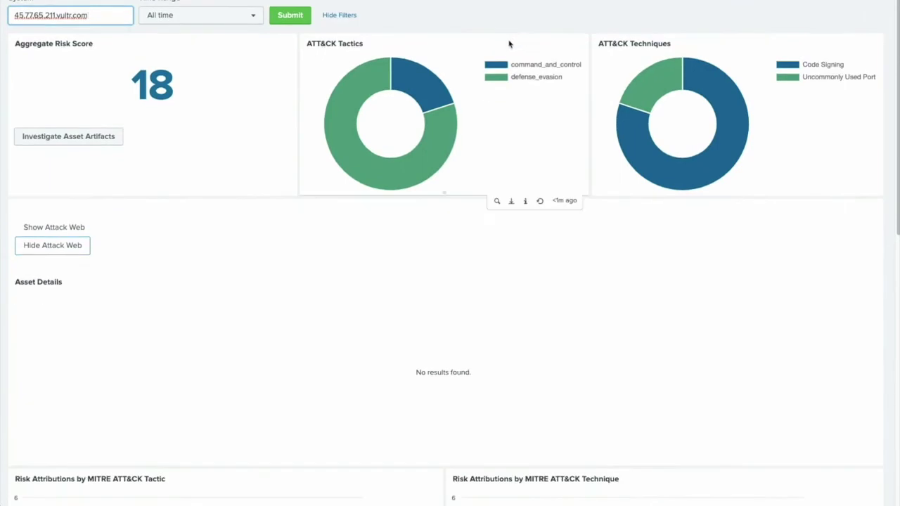
scroll(475, 49, "down", 1)
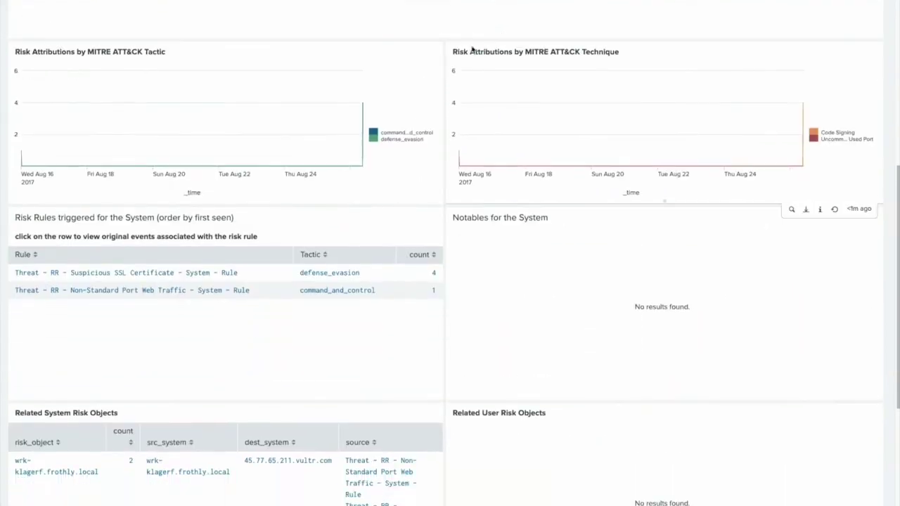
scroll(437, 44, "down", 1)
scroll(436, 45, "down", 4)
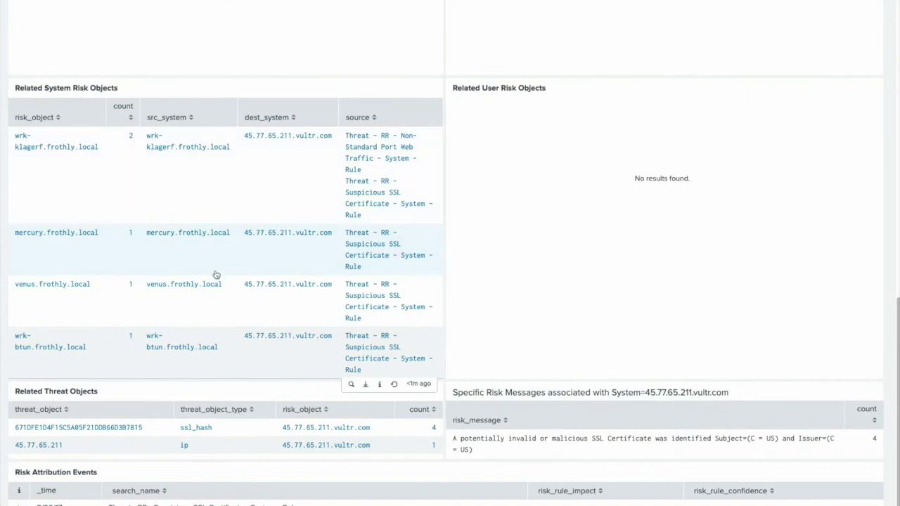
scroll(217, 263, "down", 2)
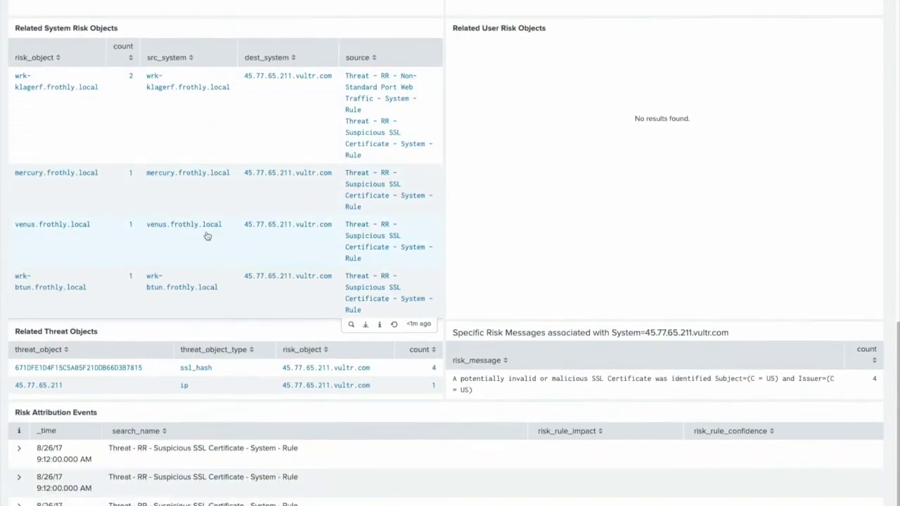
scroll(207, 242, "down", 1)
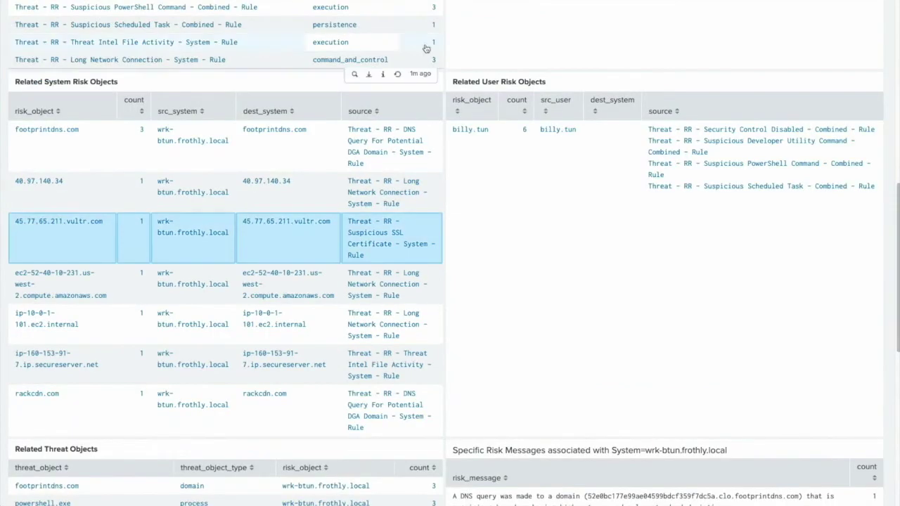
scroll(450, 43, "down", 6)
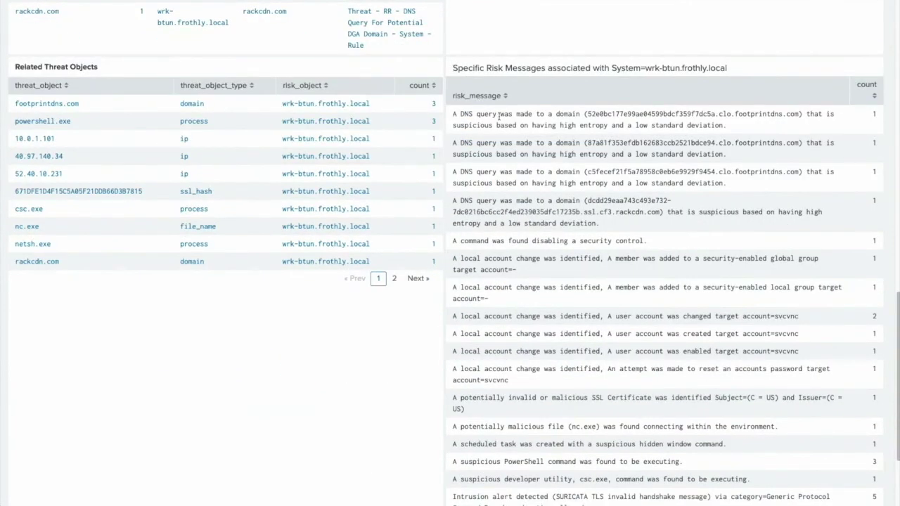
Step: Highlight the DNS query risk message and select the System filter value for replacement
left_click_drag(499, 115, 638, 299)
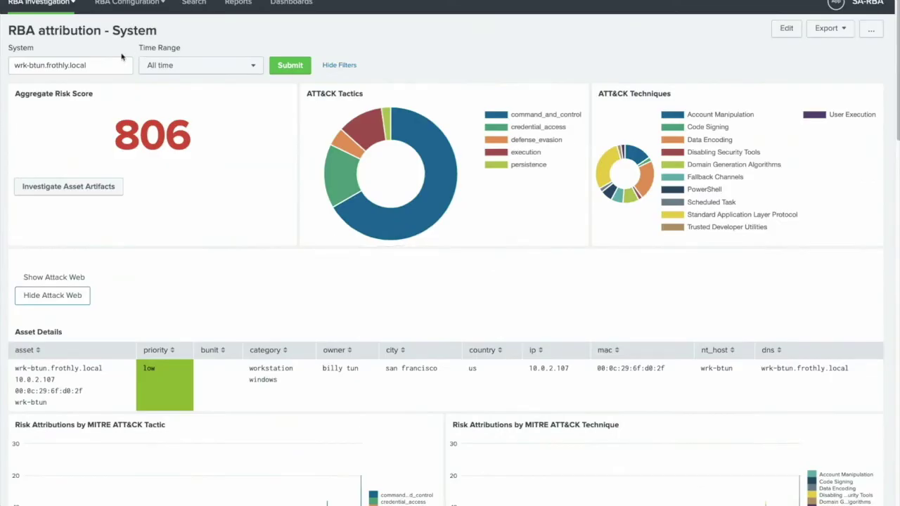
left_click_drag(86, 65, 14, 58)
scroll(455, 90, "down", 15)
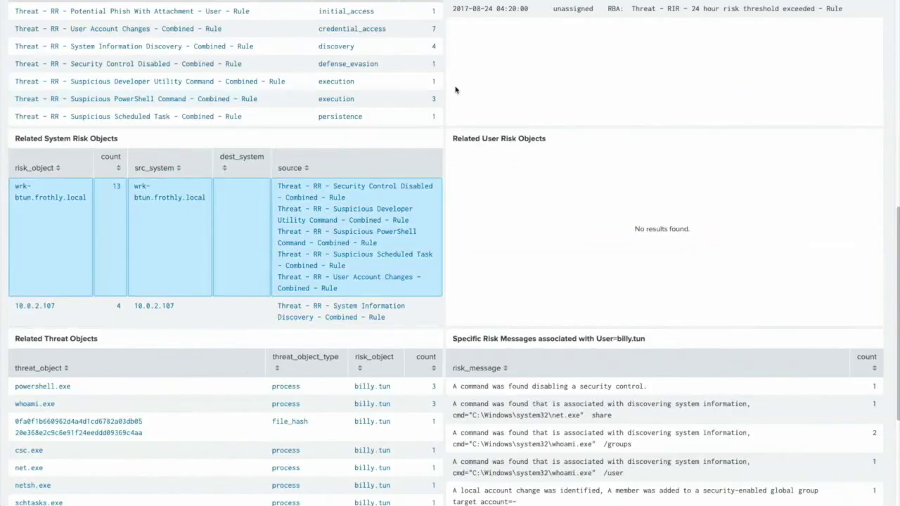
scroll(446, 88, "up", 15)
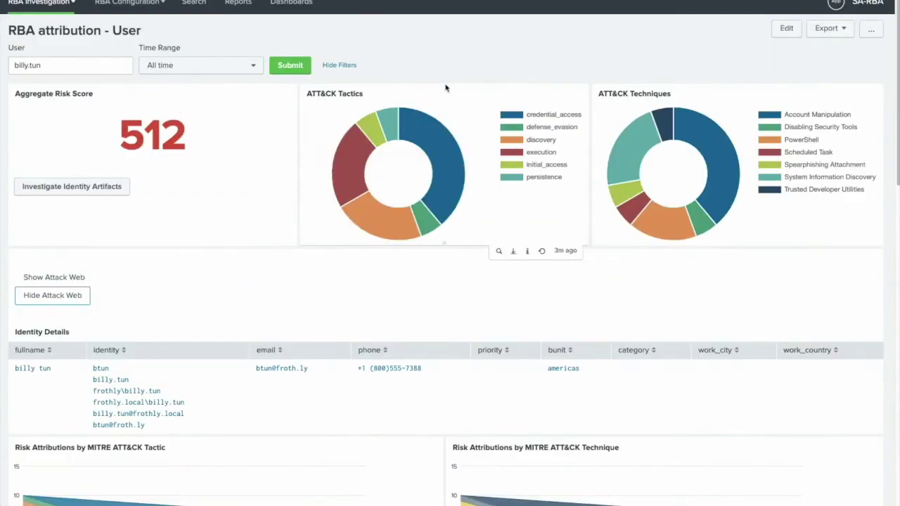
scroll(458, 53, "down", 1)
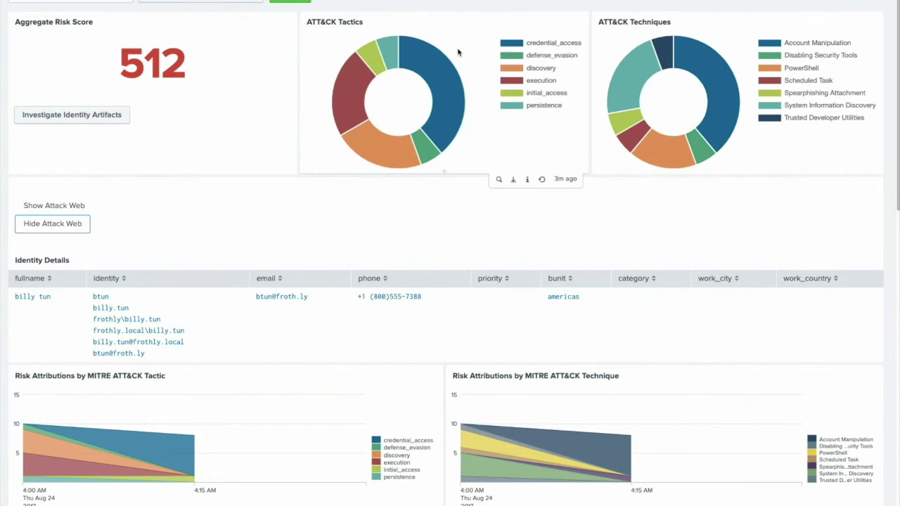
scroll(458, 53, "down", 1)
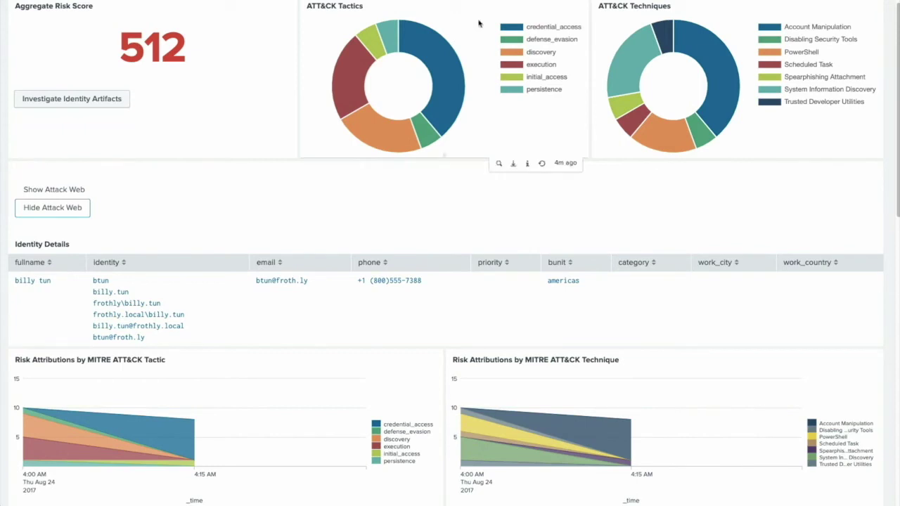
scroll(299, 126, "down", 1)
scroll(299, 128, "down", 1)
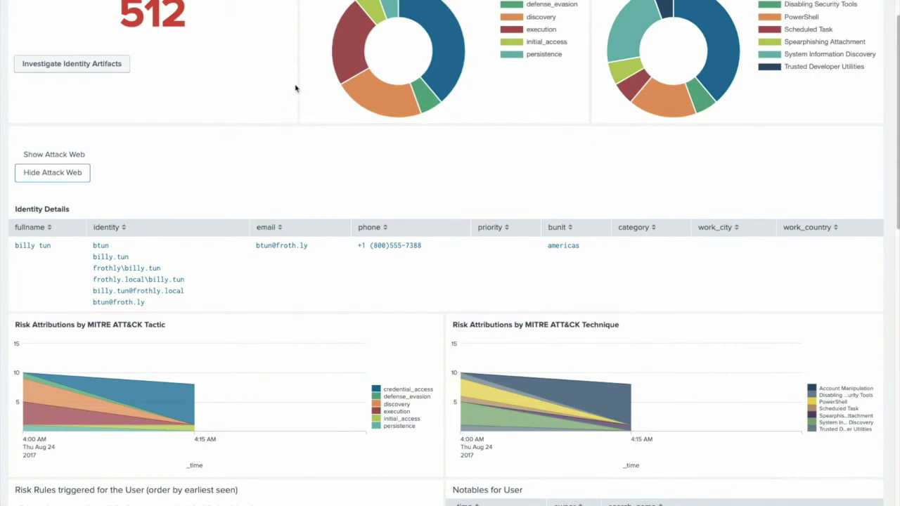
scroll(298, 86, "down", 1)
left_click(61, 111)
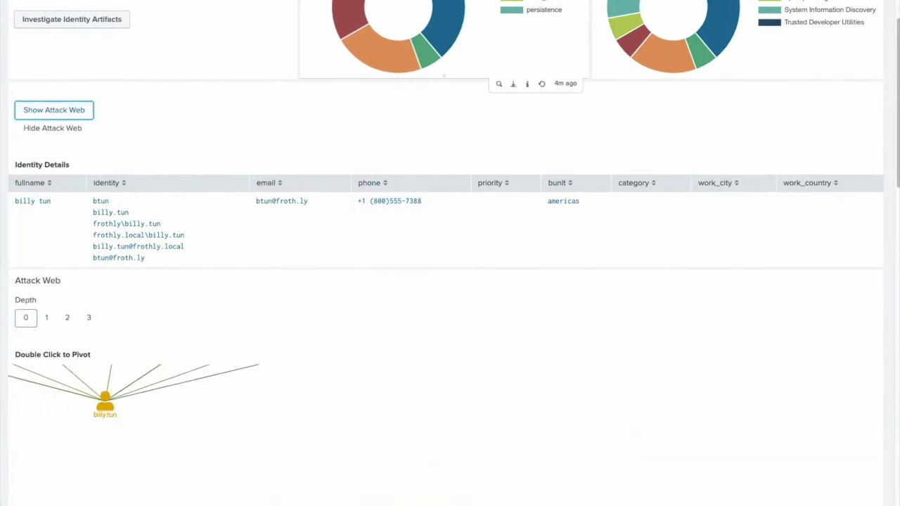
Step: Tidy the depth-0 attack web by moving the file hash and whoami.exe nodes apart
scroll(487, 37, "down", 2)
scroll(490, 37, "down", 2)
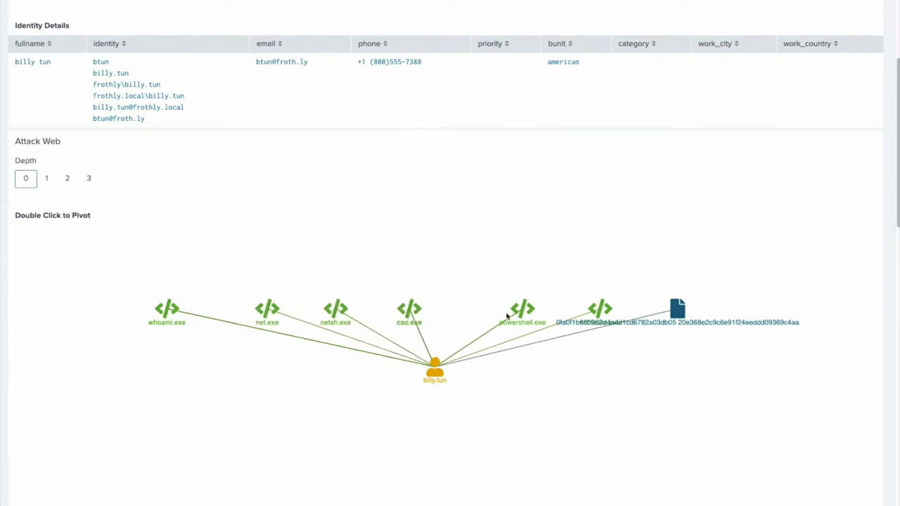
left_click_drag(674, 308, 733, 313)
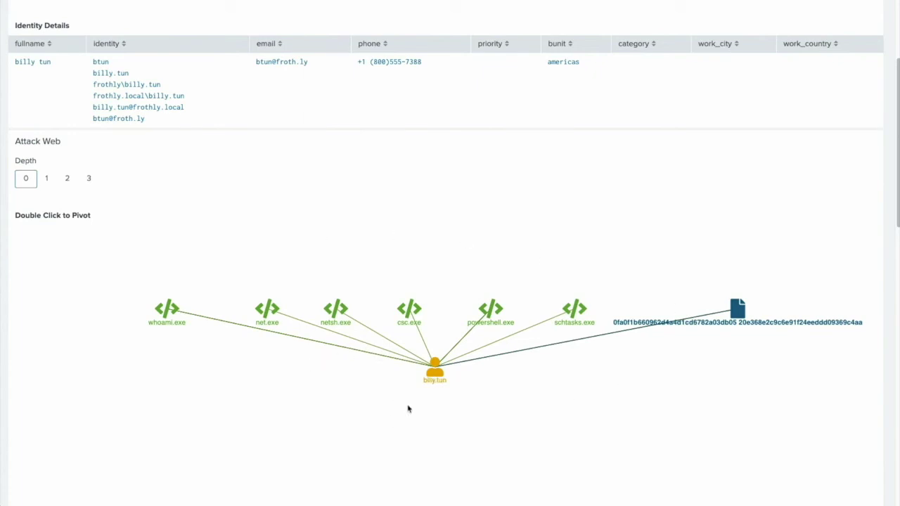
left_click(433, 371)
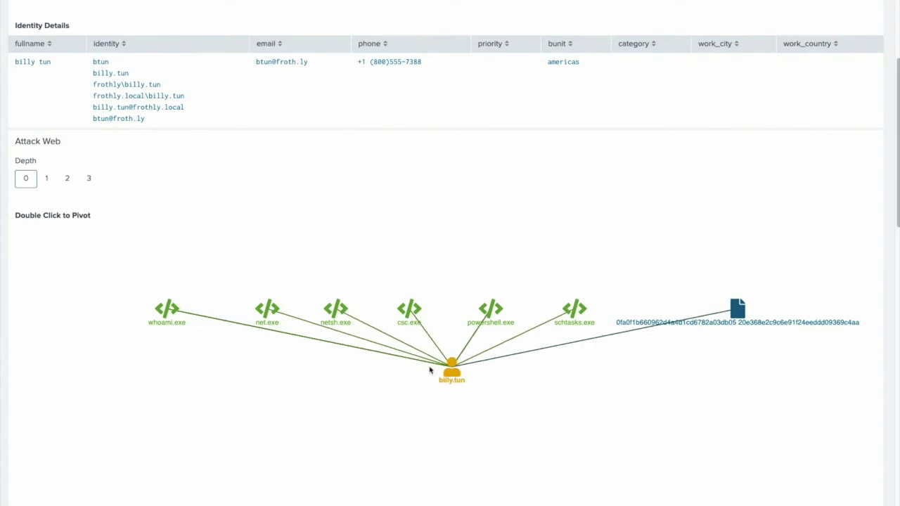
left_click_drag(167, 315, 147, 314)
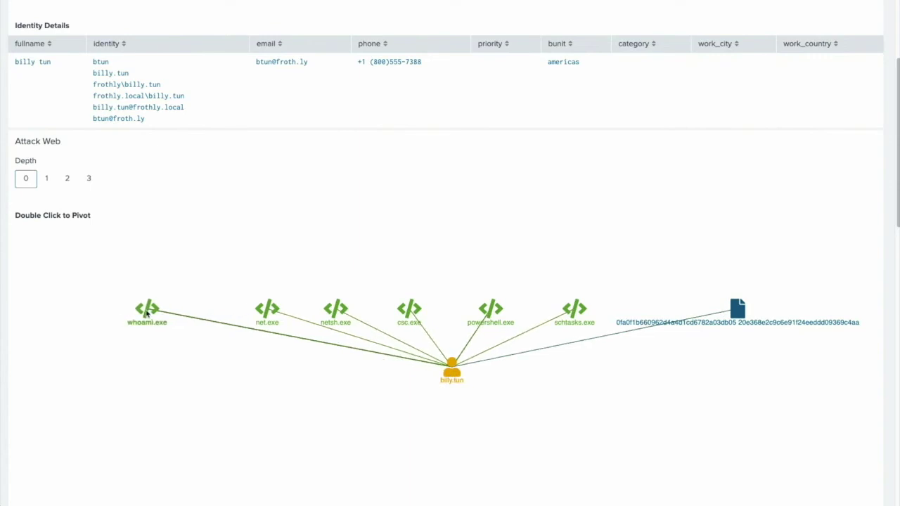
Step: Expand the attack web to depth 2 and rearrange the user, 10.0.2.107, netsh.exe, csc.exe and powershell.exe nodes
left_click(68, 179)
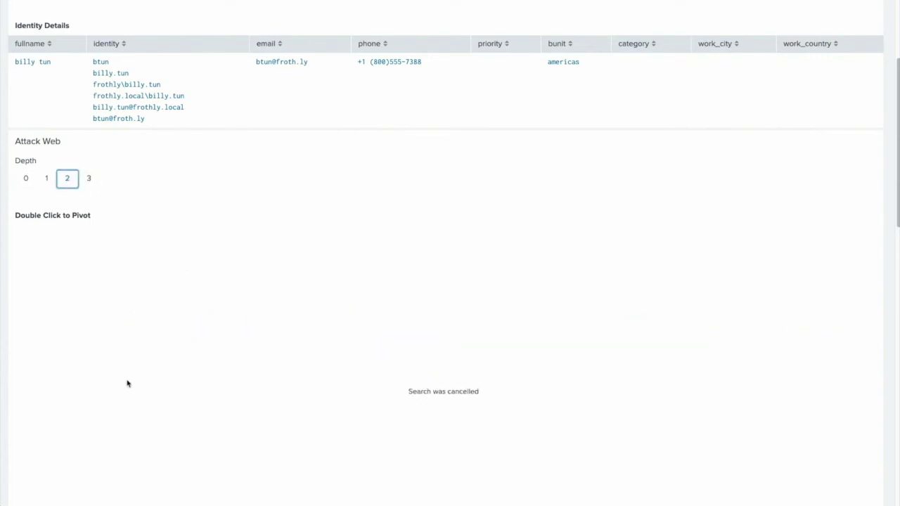
scroll(143, 49, "down", 2)
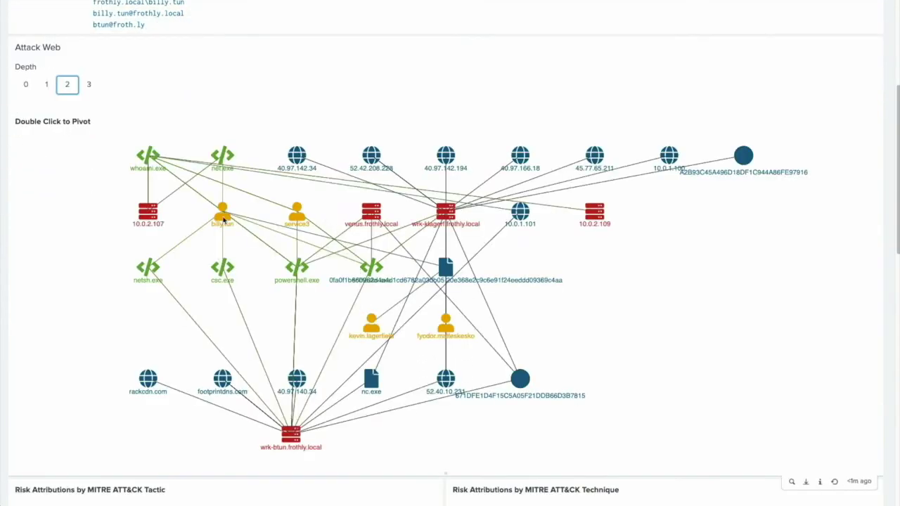
left_click_drag(223, 219, 66, 219)
left_click_drag(153, 217, 223, 216)
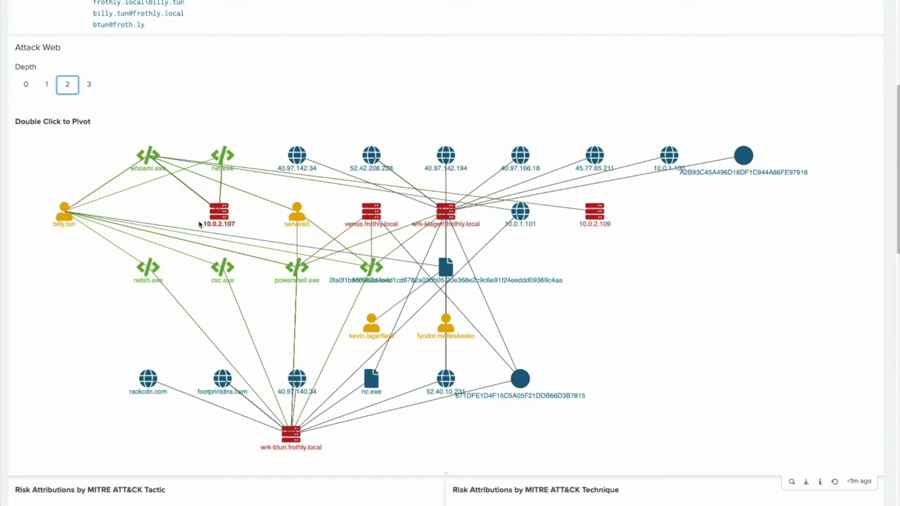
mouse_move(68, 219)
left_mouse_down()
mouse_move(143, 220)
mouse_move(82, 220)
left_mouse_up()
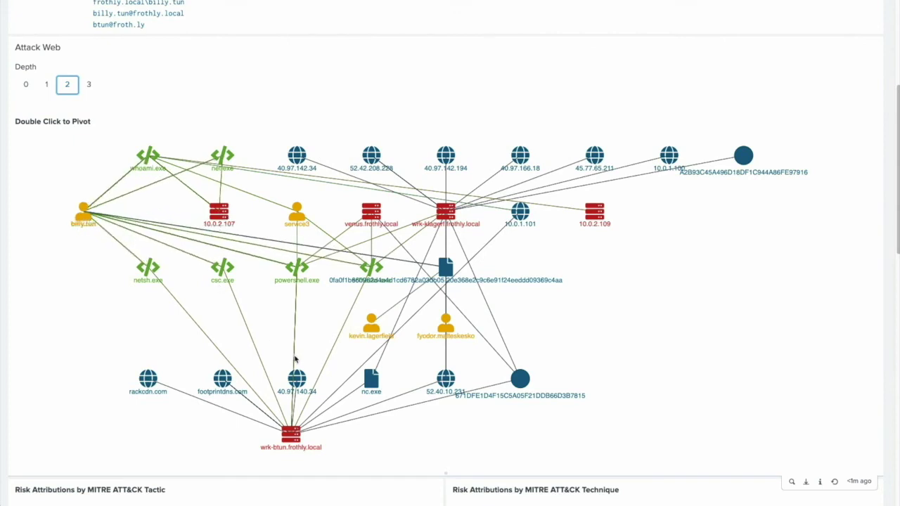
left_click_drag(154, 271, 123, 271)
left_click_drag(230, 277, 166, 272)
left_click_drag(303, 277, 250, 270)
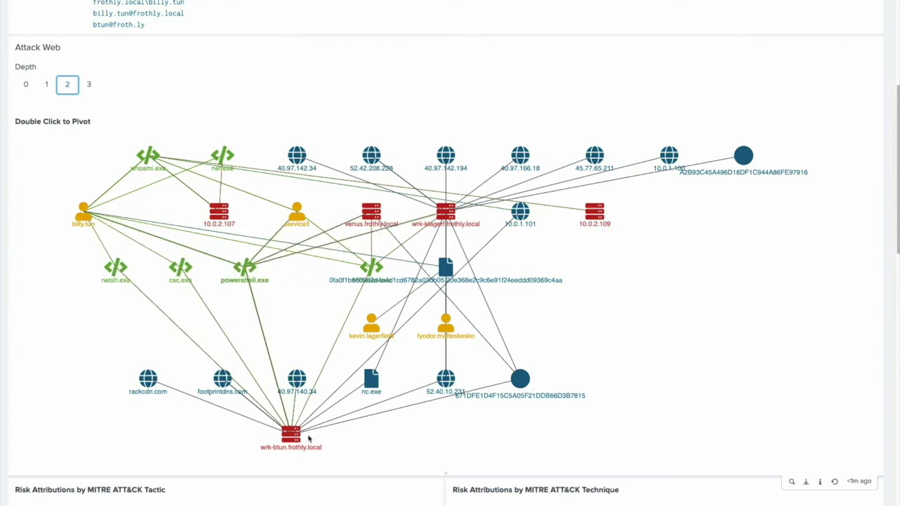
Step: Reposition wrk-btun and spread the 52.40.10.231, file hash, venus and wrk-klagerf nodes right
left_click_drag(294, 440, 259, 441)
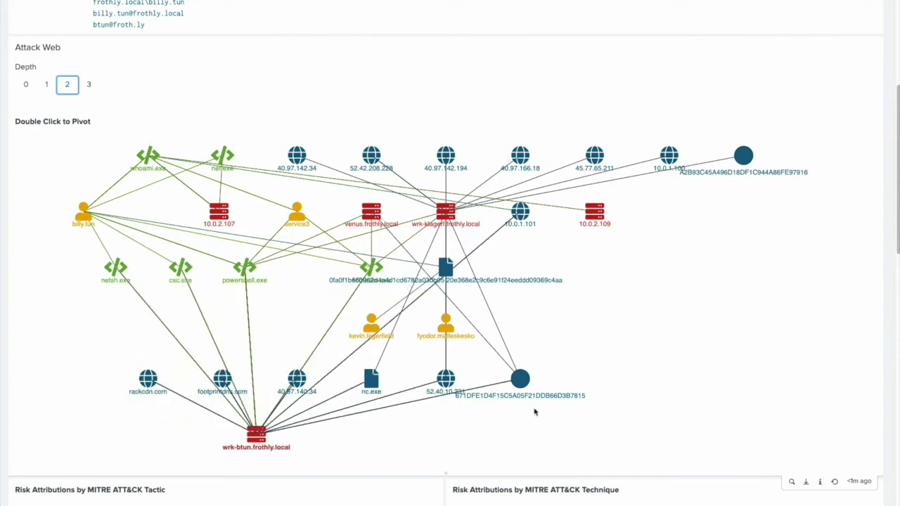
left_click_drag(445, 385, 696, 389)
left_click_drag(447, 276, 676, 274)
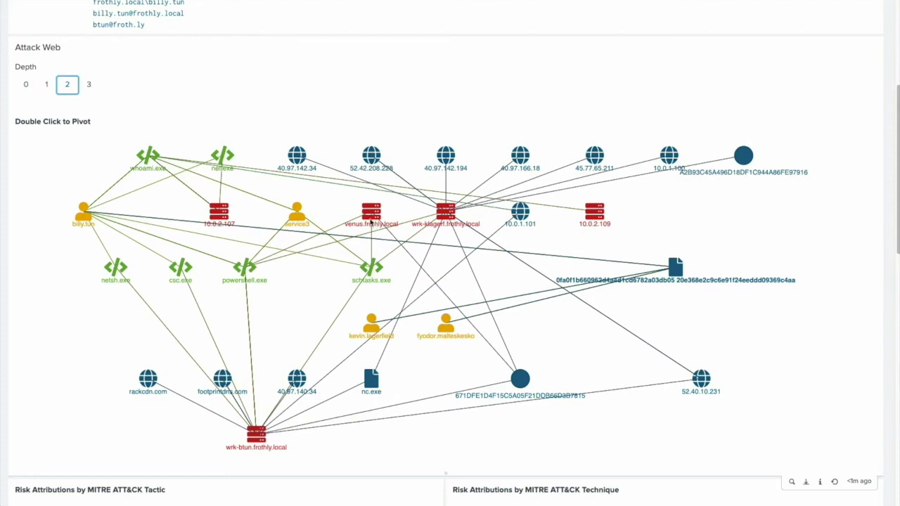
left_click_drag(371, 222, 721, 222)
left_click_drag(446, 221, 336, 214)
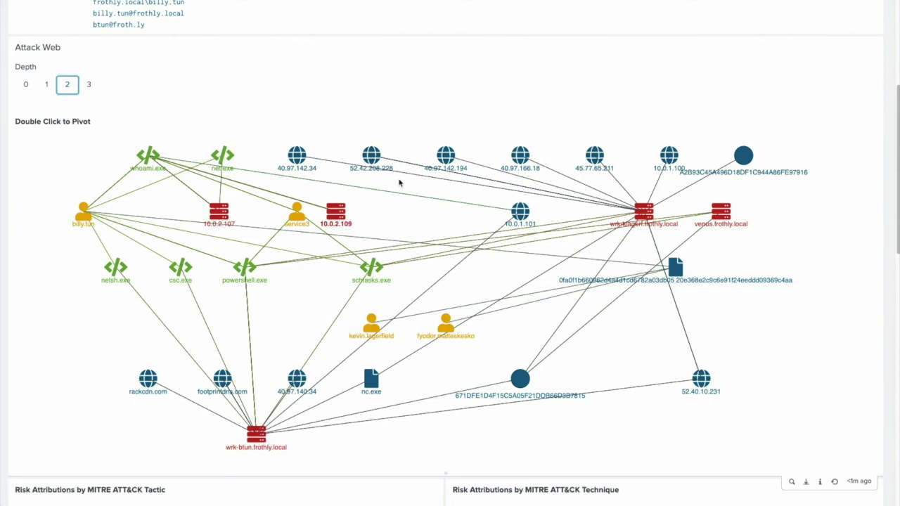
scroll(410, 36, "down", 1)
scroll(410, 39, "up", 3)
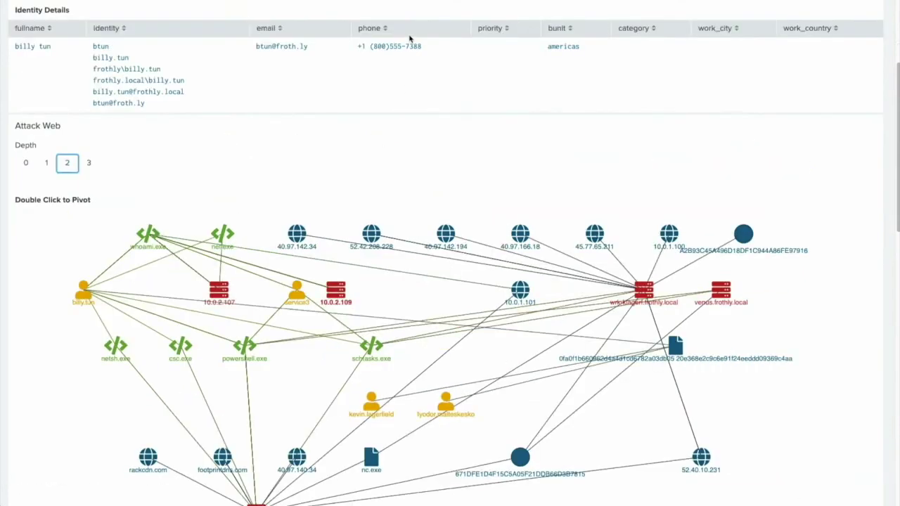
scroll(410, 38, "up", 5)
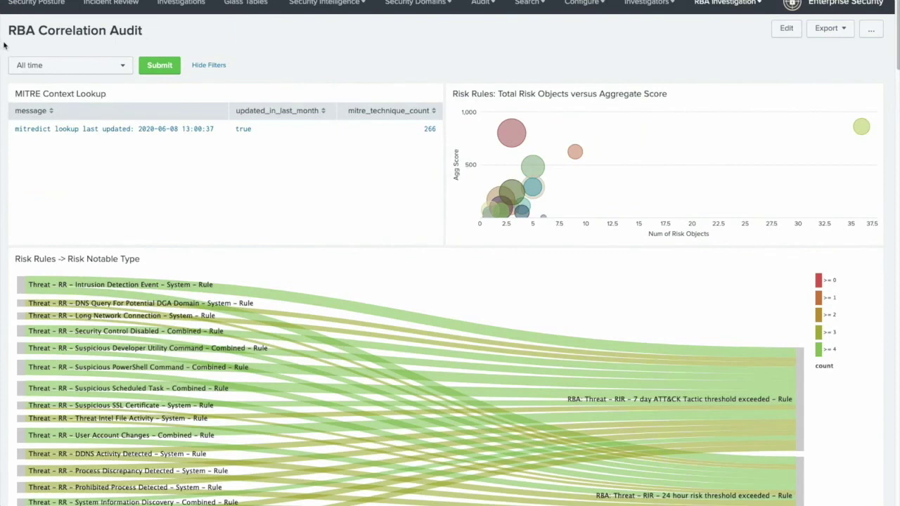
Step: Inspect the risk rules bubble chart on the RBA Correlation Audit dashboard
scroll(4, 45, "down", 1)
scroll(3, 46, "down", 1)
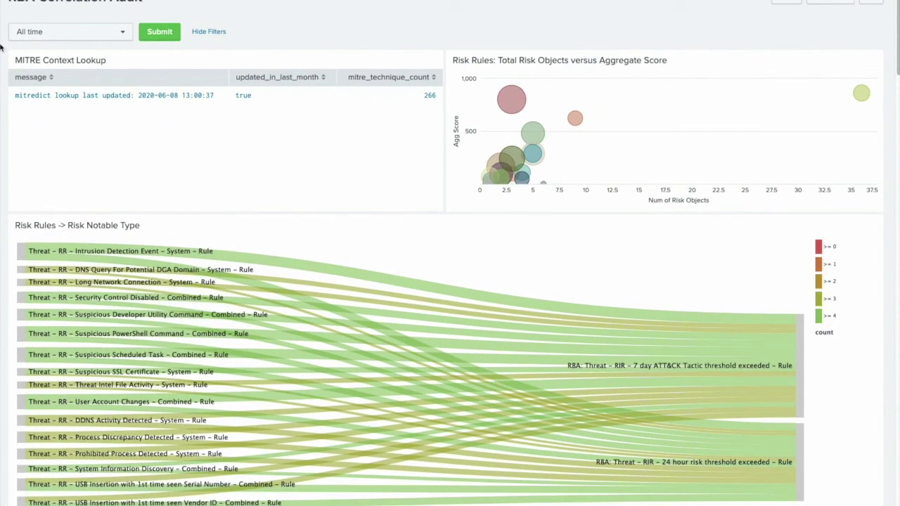
scroll(353, 21, "down", 1)
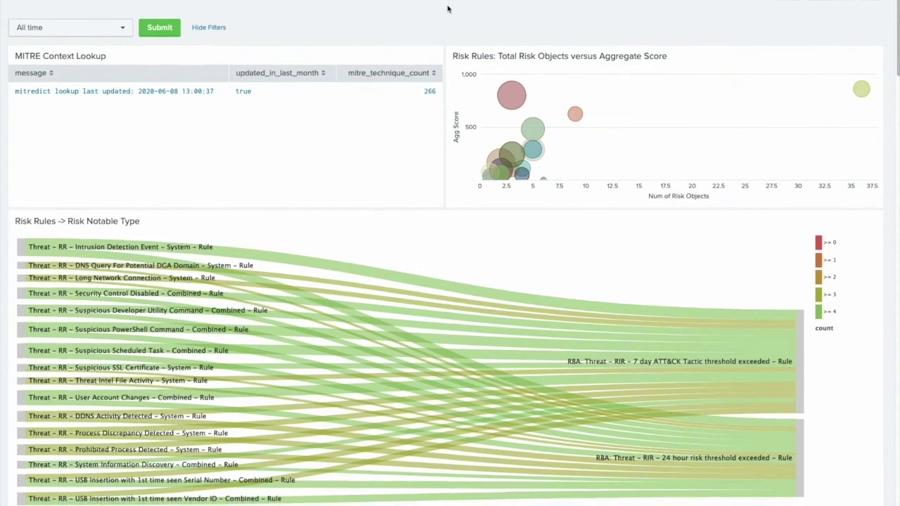
mouse_move(859, 97)
Step: Examine the Risk Rules Sankey flows into notable types and hosts like wrk-btun.frothly.local
scroll(10, 99, "down", 1)
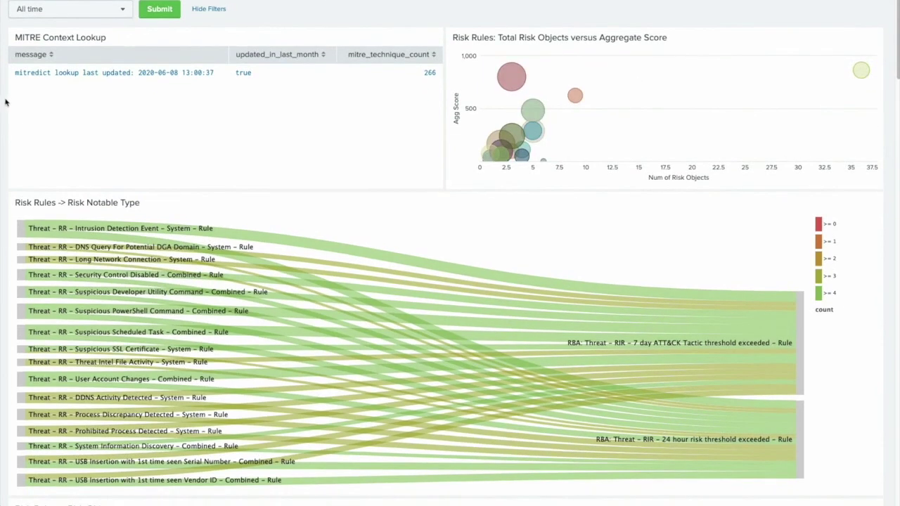
scroll(9, 99, "down", 3)
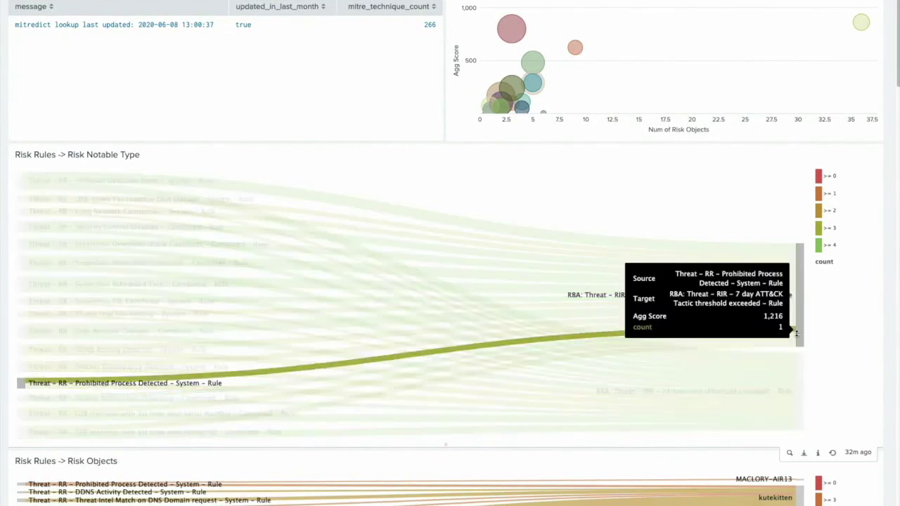
mouse_move(802, 365)
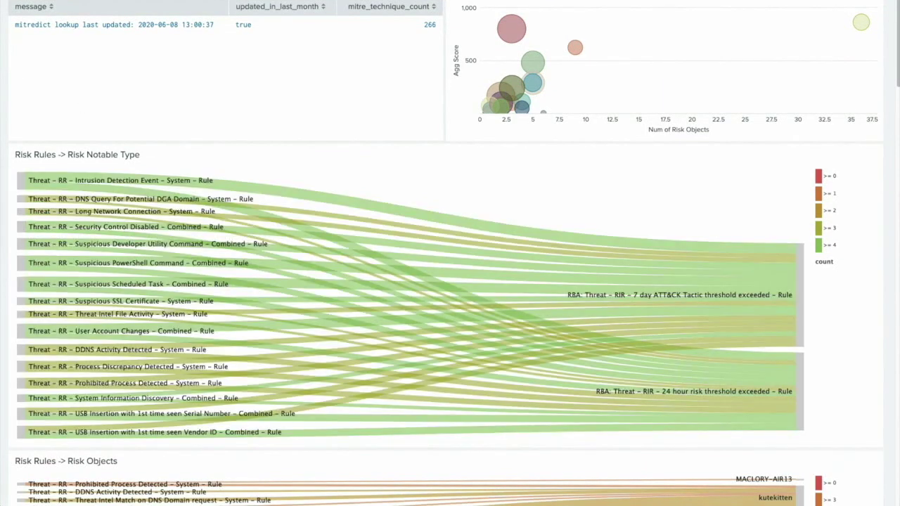
mouse_move(62, 182)
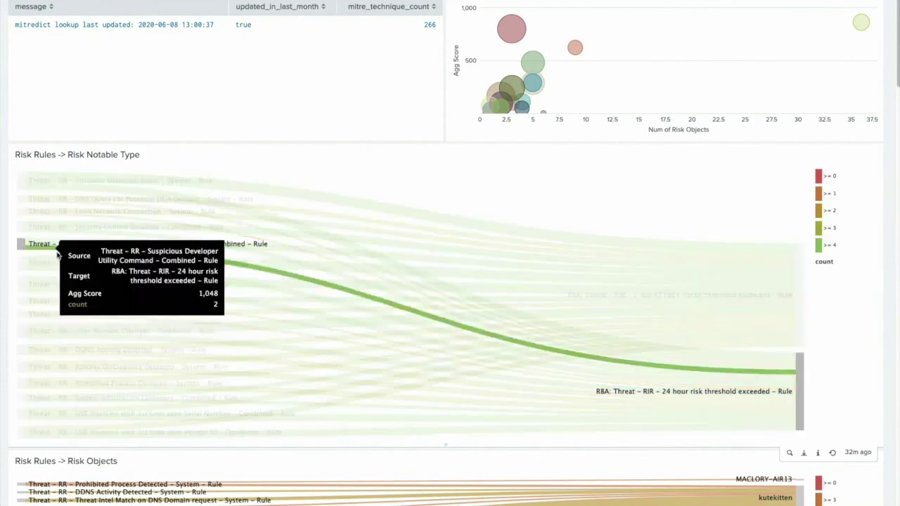
mouse_move(61, 291)
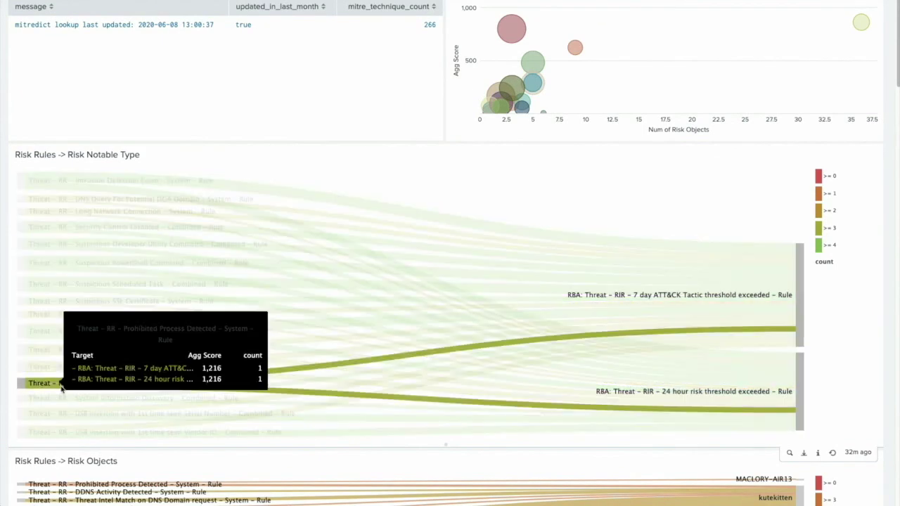
mouse_move(70, 432)
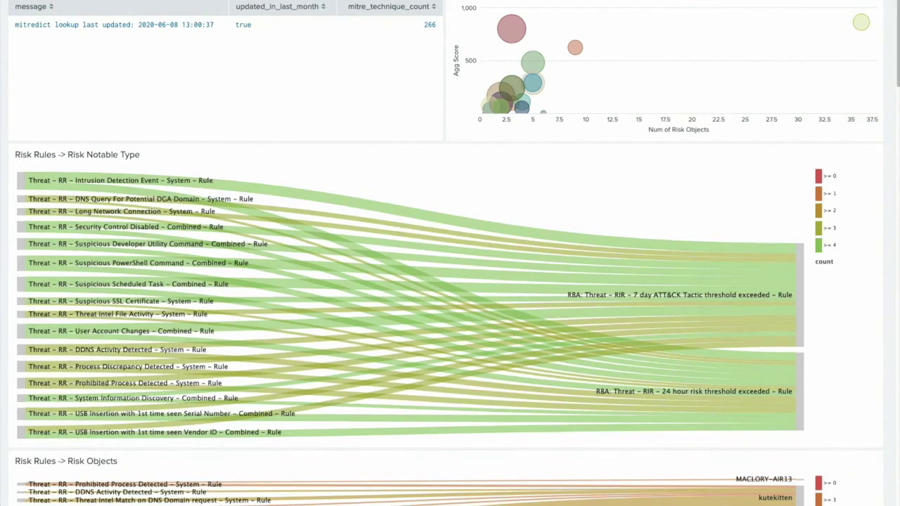
scroll(5, 277, "down", 5)
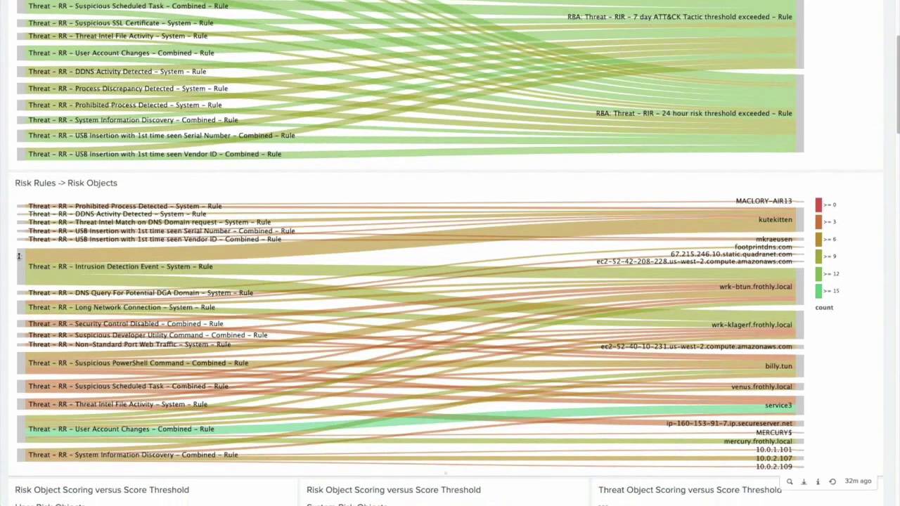
mouse_move(49, 226)
mouse_move(44, 323)
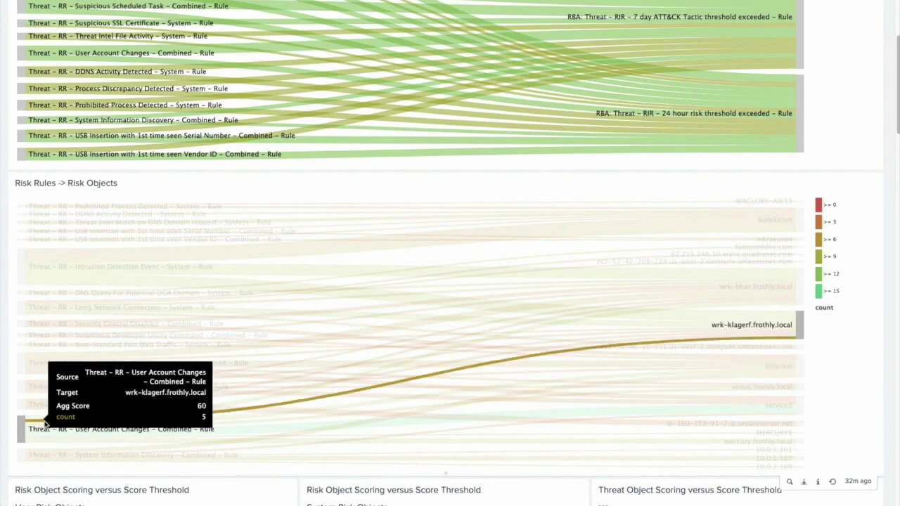
scroll(23, 327, "down", 1)
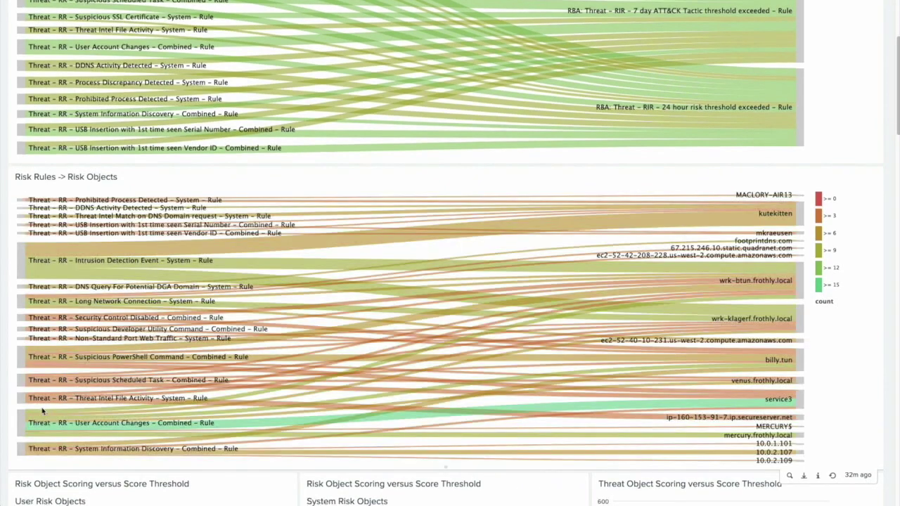
scroll(24, 327, "down", 1)
scroll(10, 294, "down", 3)
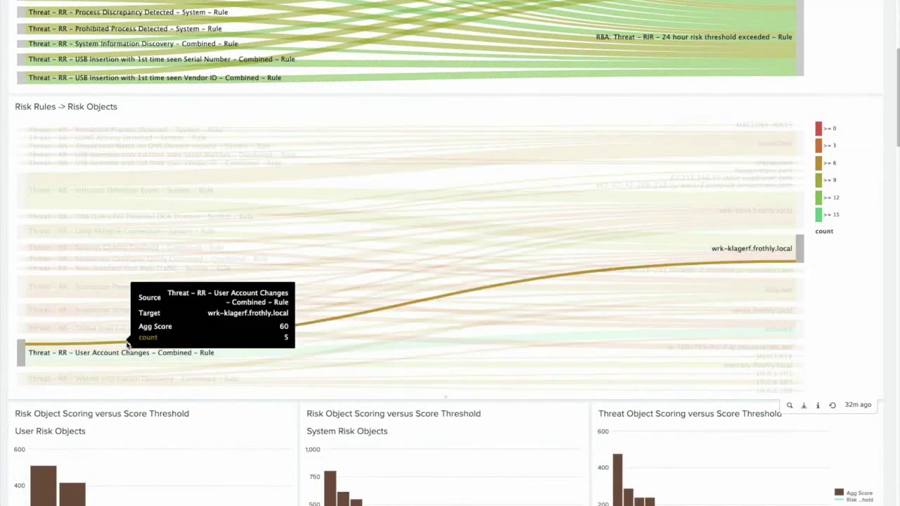
mouse_move(123, 379)
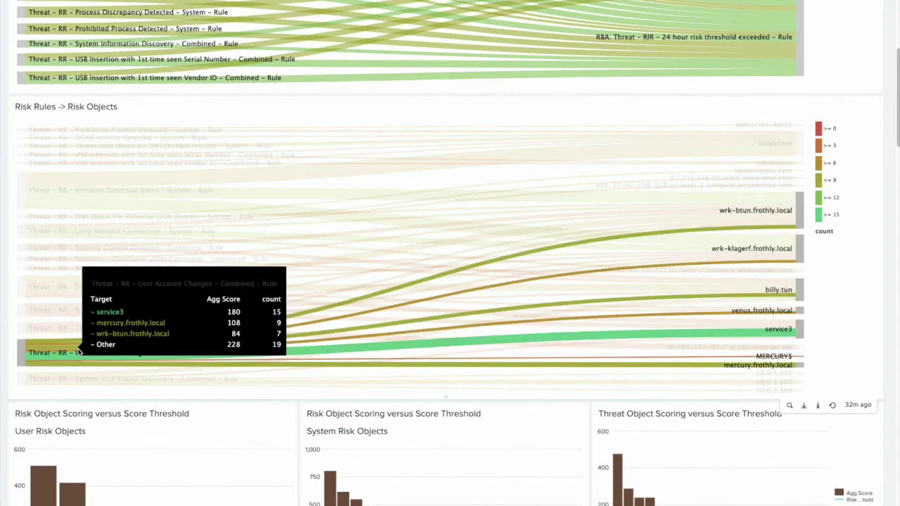
mouse_move(67, 164)
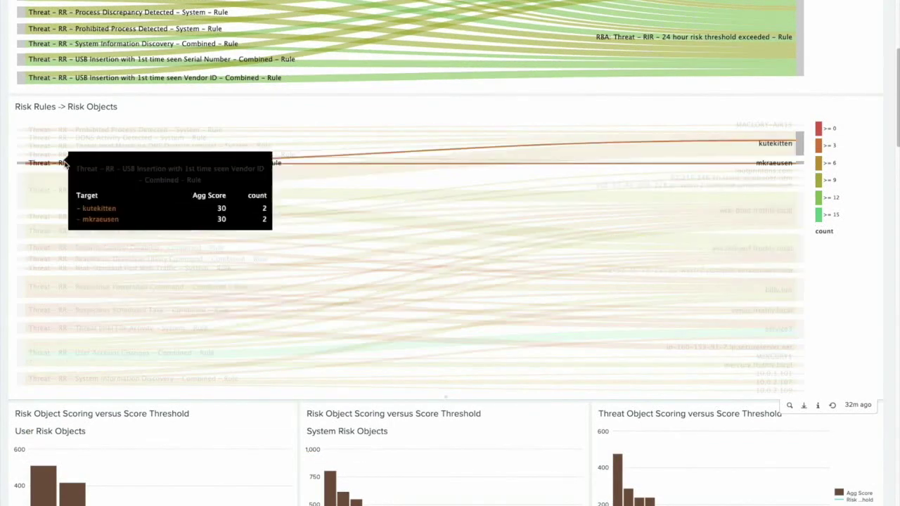
scroll(6, 167, "down", 3)
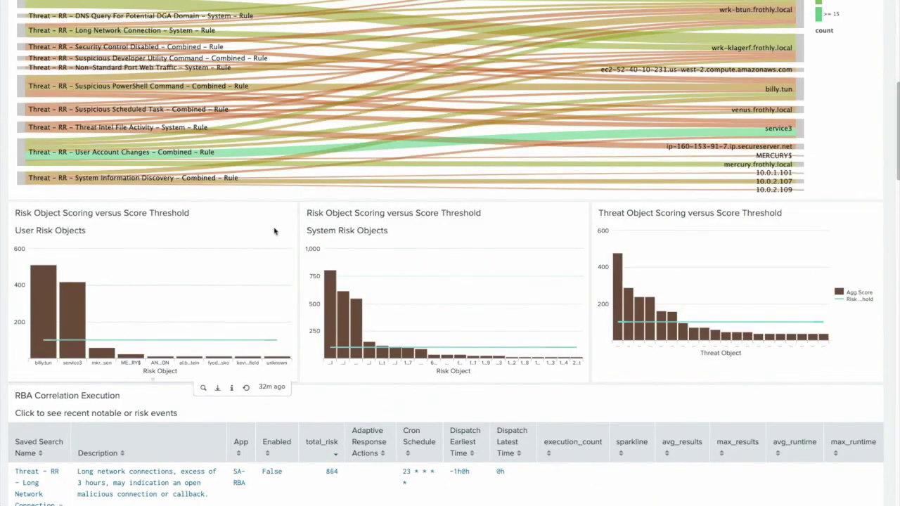
scroll(5, 190, "down", 1)
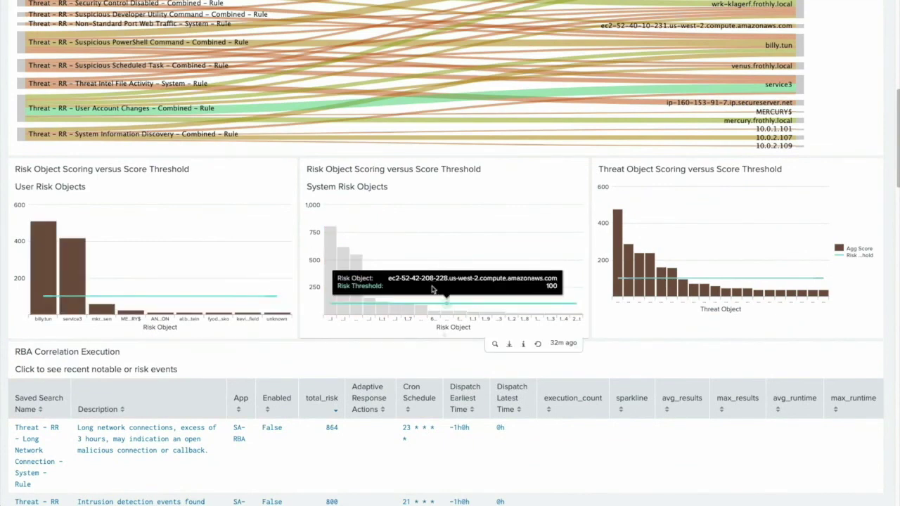
scroll(2, 246, "down", 5)
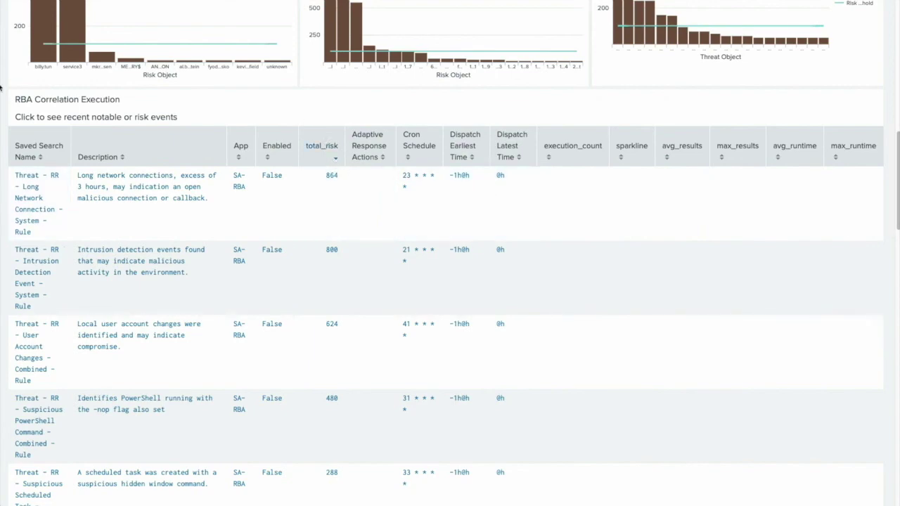
scroll(3, 88, "down", 6)
scroll(6, 87, "down", 13)
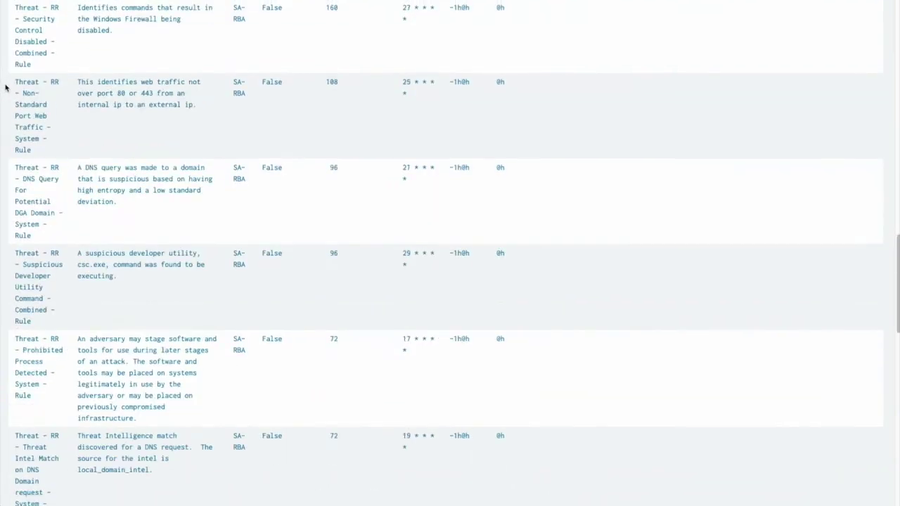
scroll(6, 90, "down", 5)
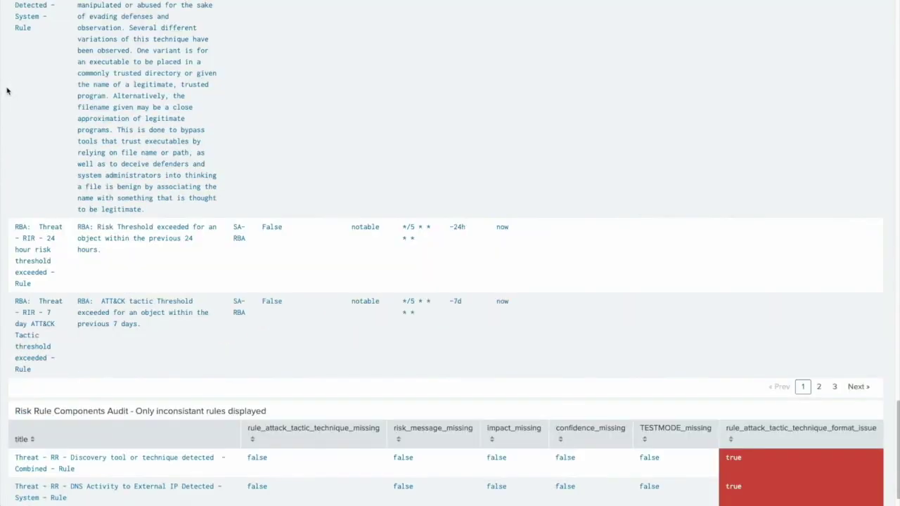
scroll(8, 90, "up", 12)
scroll(9, 90, "up", 15)
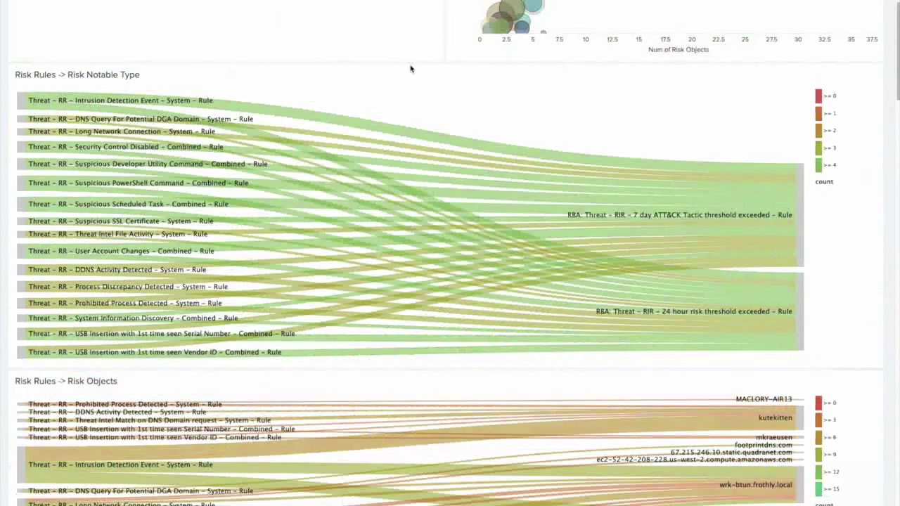
scroll(444, 68, "up", 5)
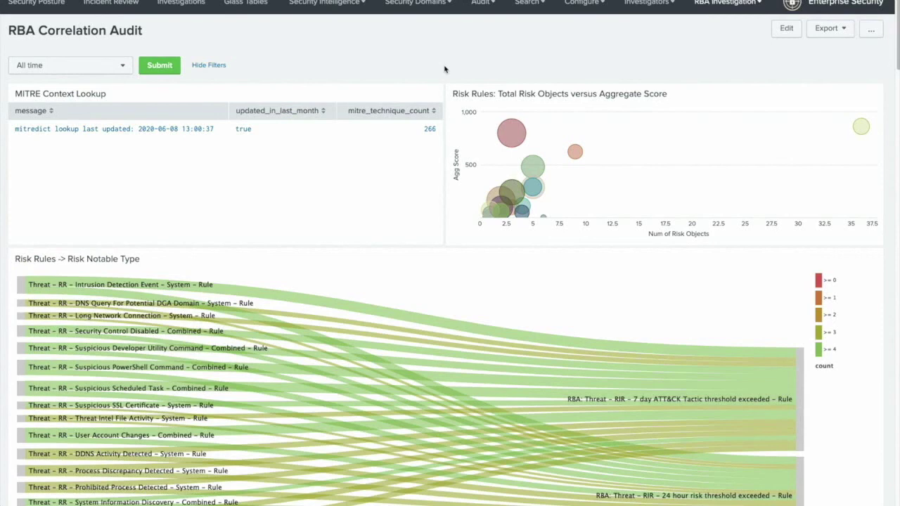
mouse_move(675, 366)
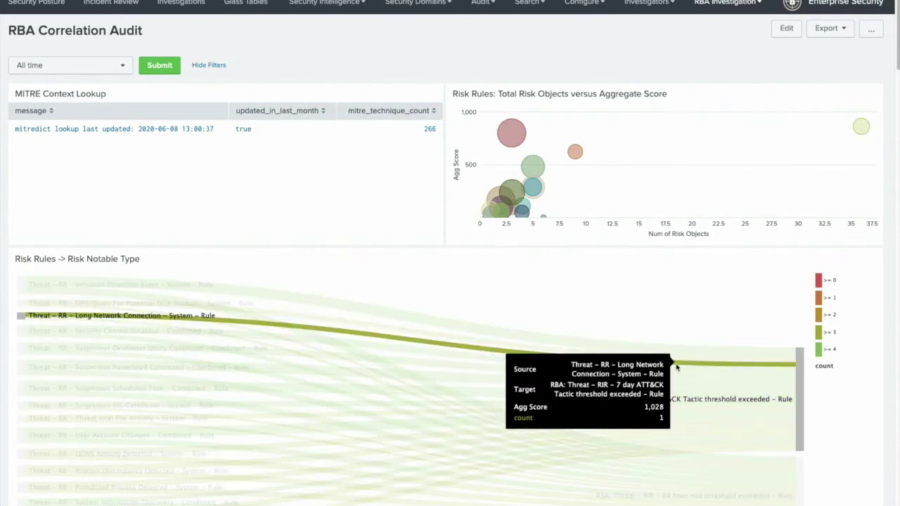